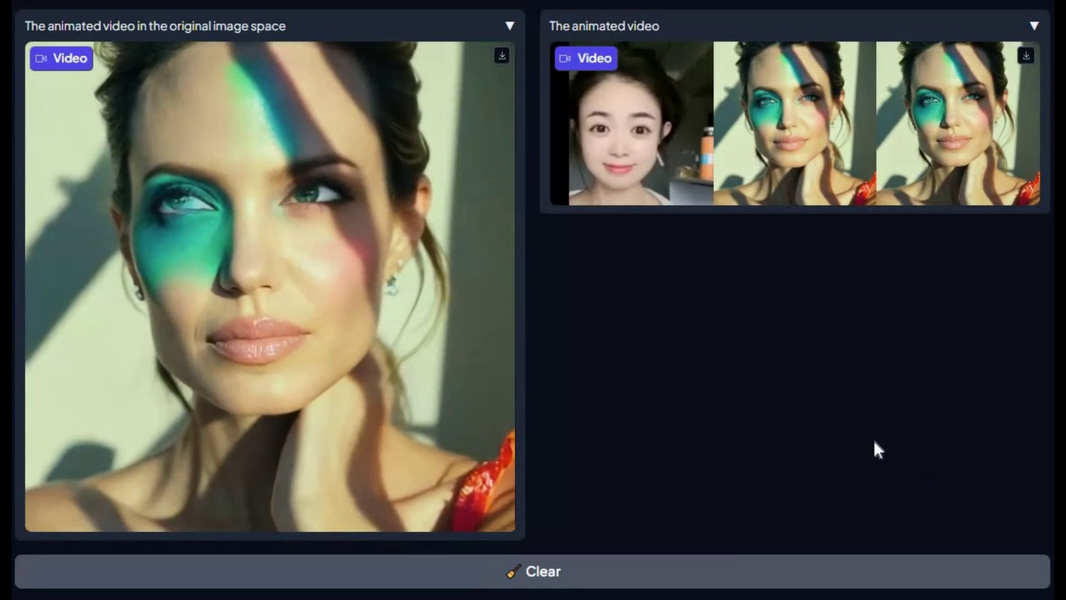
Examine the animated portrait result and play the side-by-side animated comparison video.
scroll(822, 401, up, 5)
scroll(632, 385, down, 3)
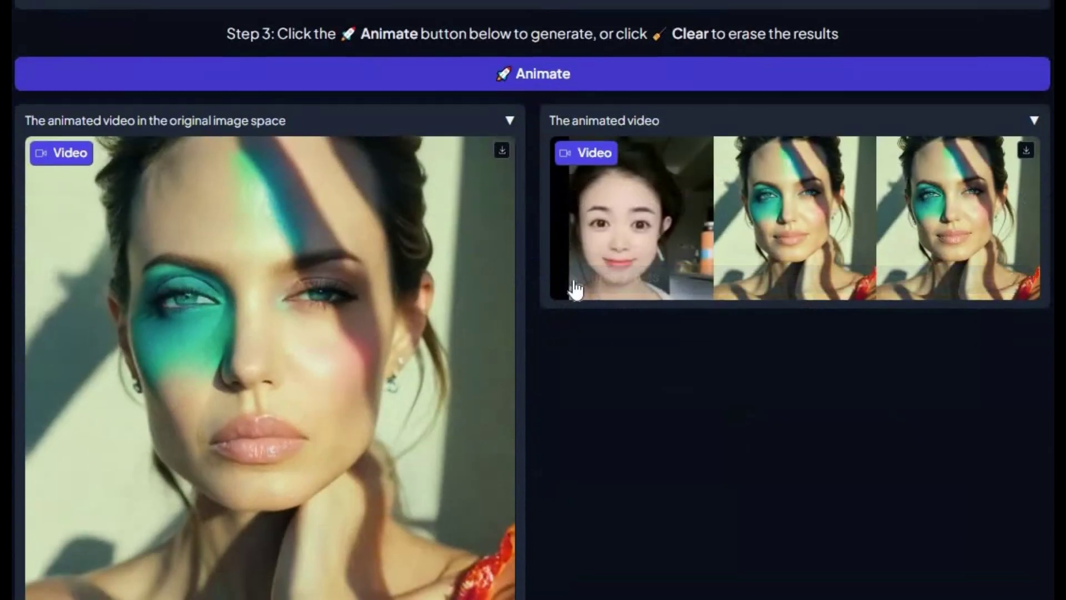
click(573, 279)
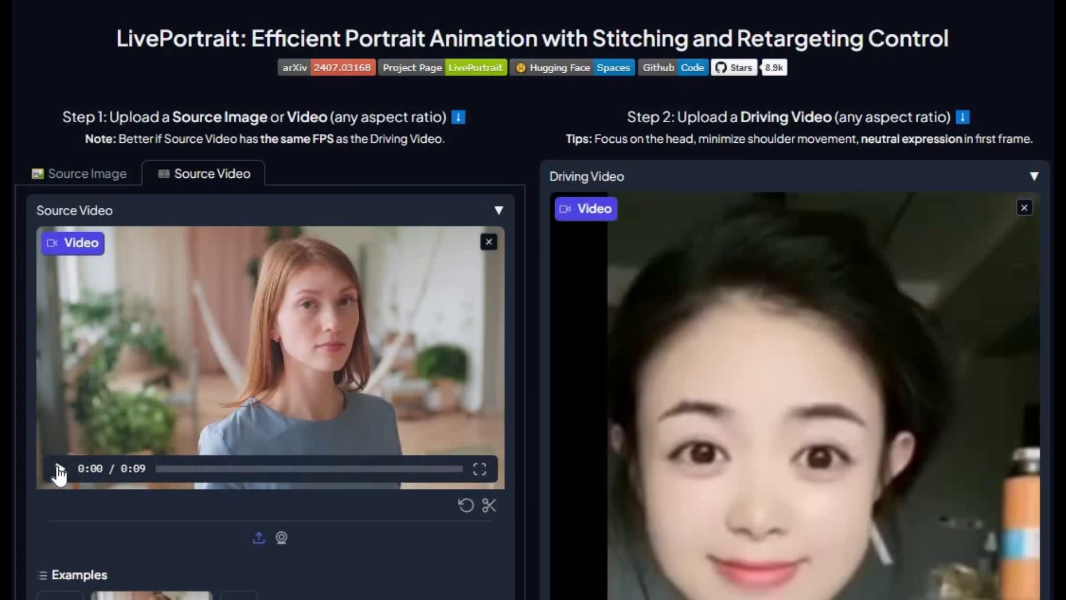
Play the source video of the red-haired woman, the animated video in original image space, and the side-by-side animated comparison.
click(59, 469)
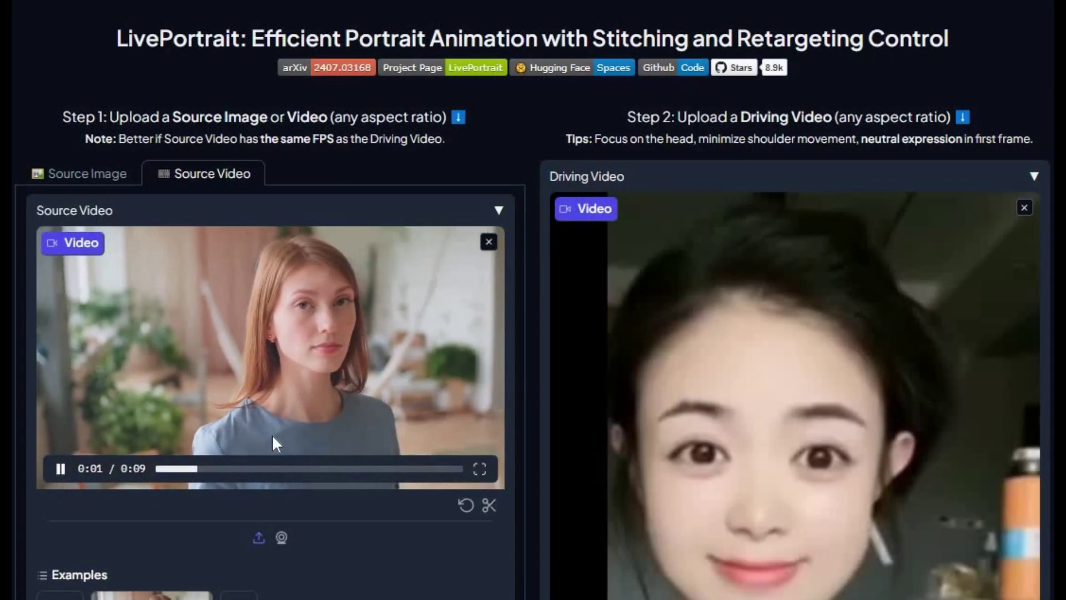
scroll(358, 391, down, 15)
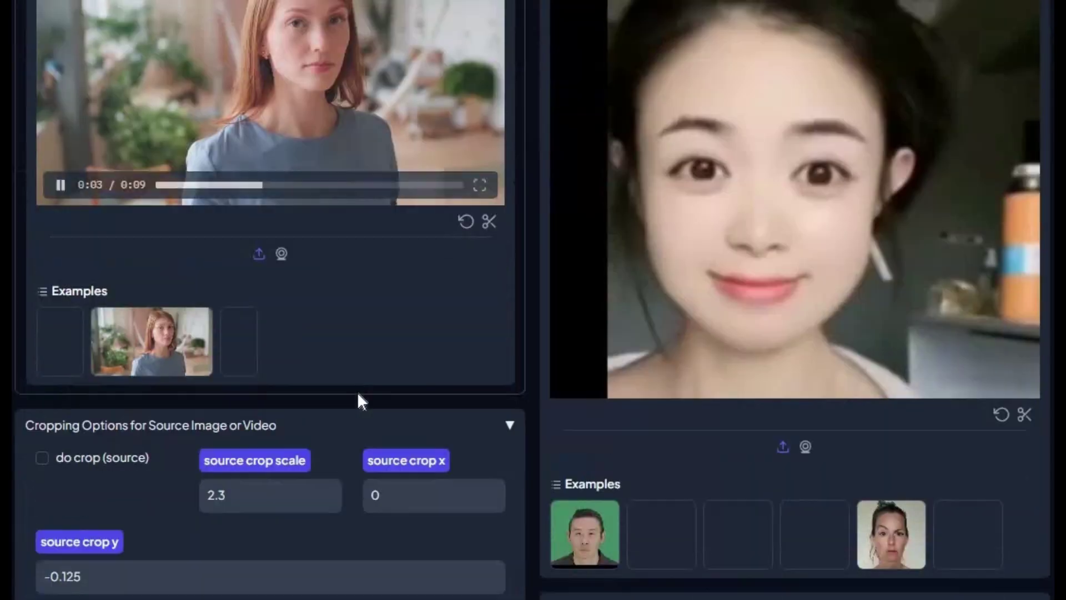
scroll(357, 391, down, 7)
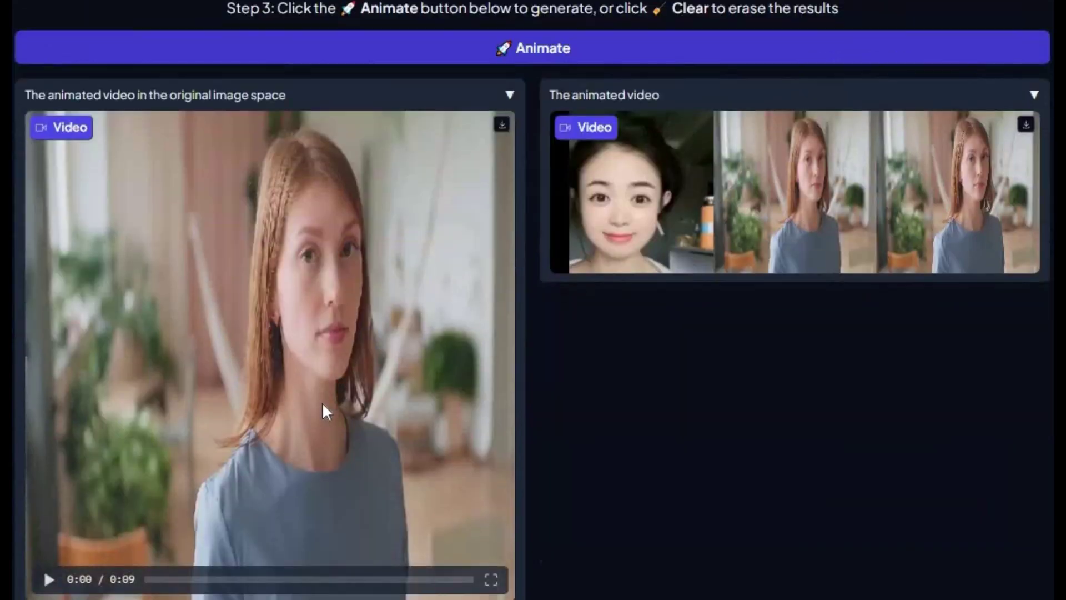
click(50, 486)
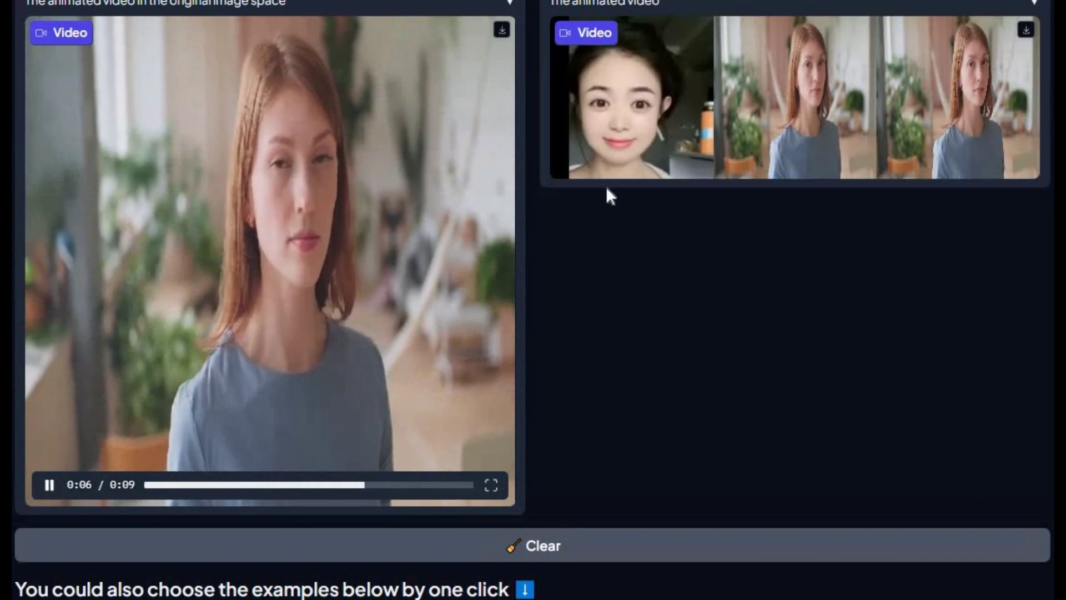
mouse_move(570, 174)
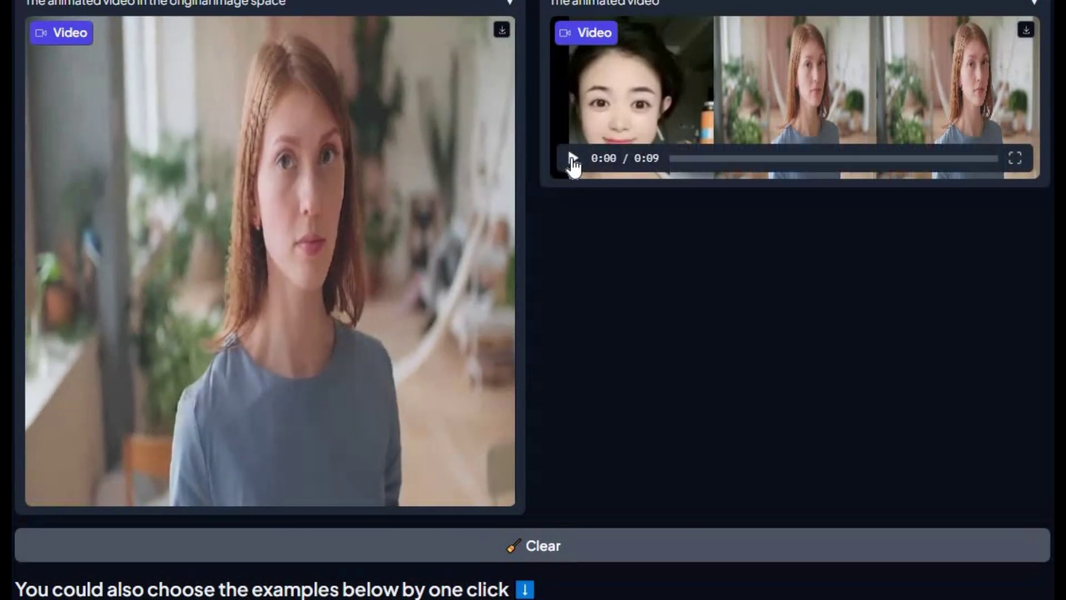
click(572, 158)
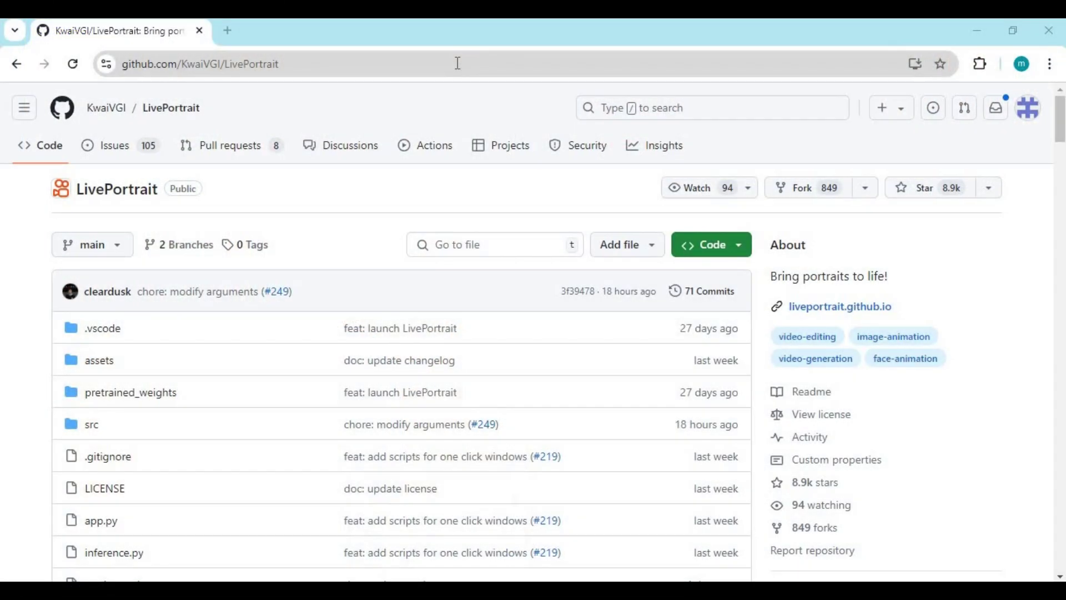
Look over the KwaiVGI/LivePortrait repository on GitHub and open its code download options.
click(202, 63)
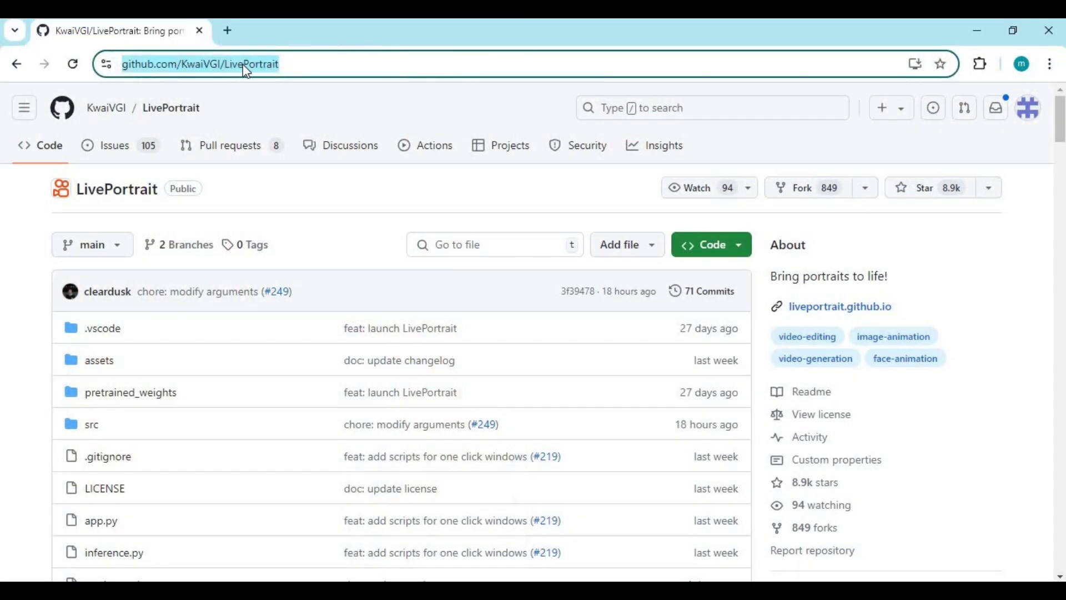
scroll(578, 297, down, 4)
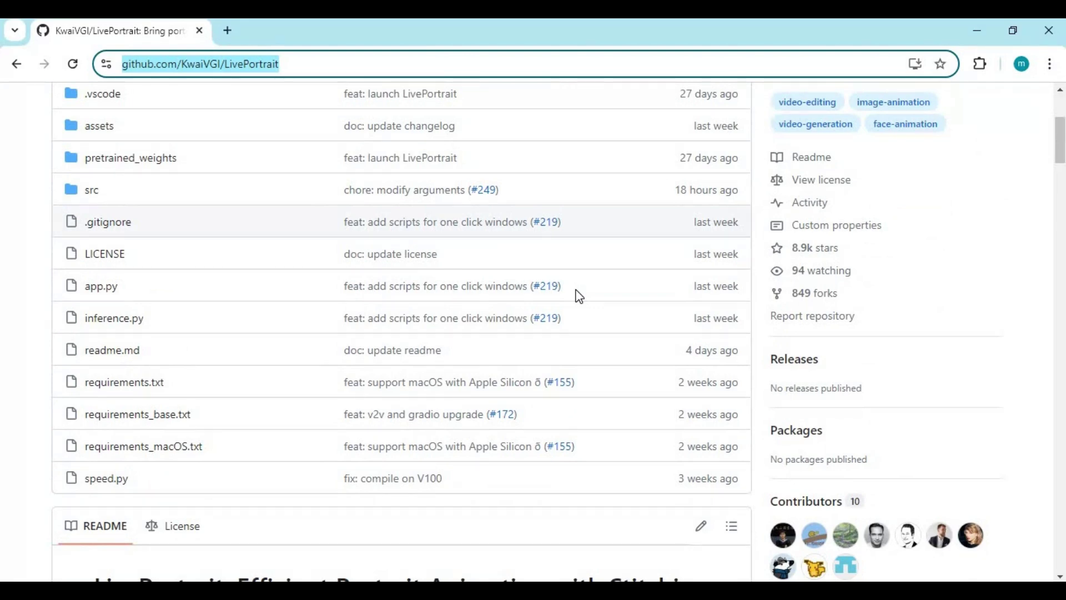
scroll(575, 294, down, 5)
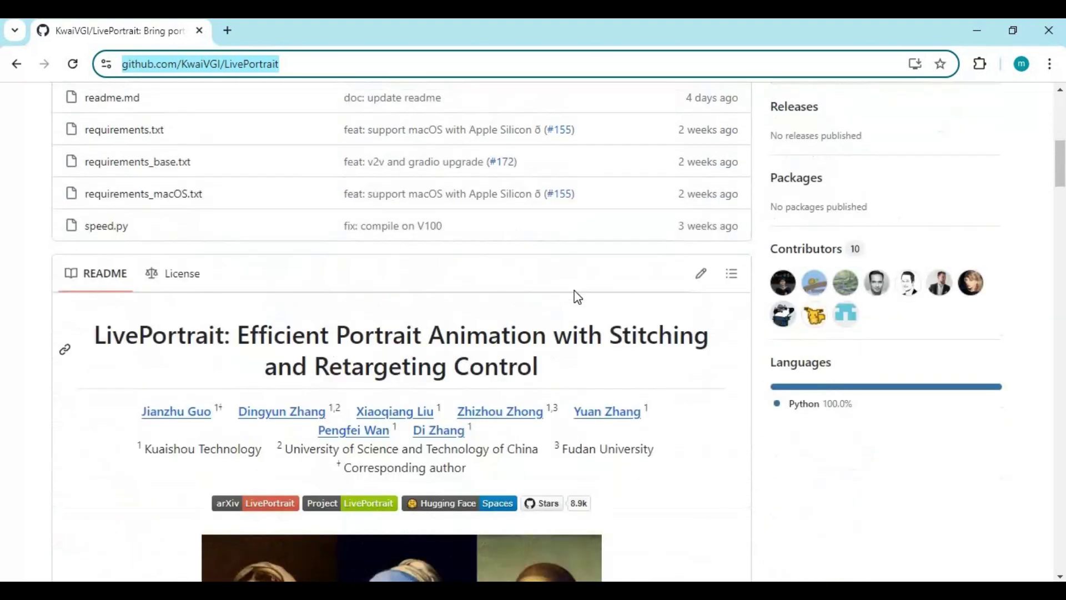
scroll(575, 295, up, 9)
click(730, 248)
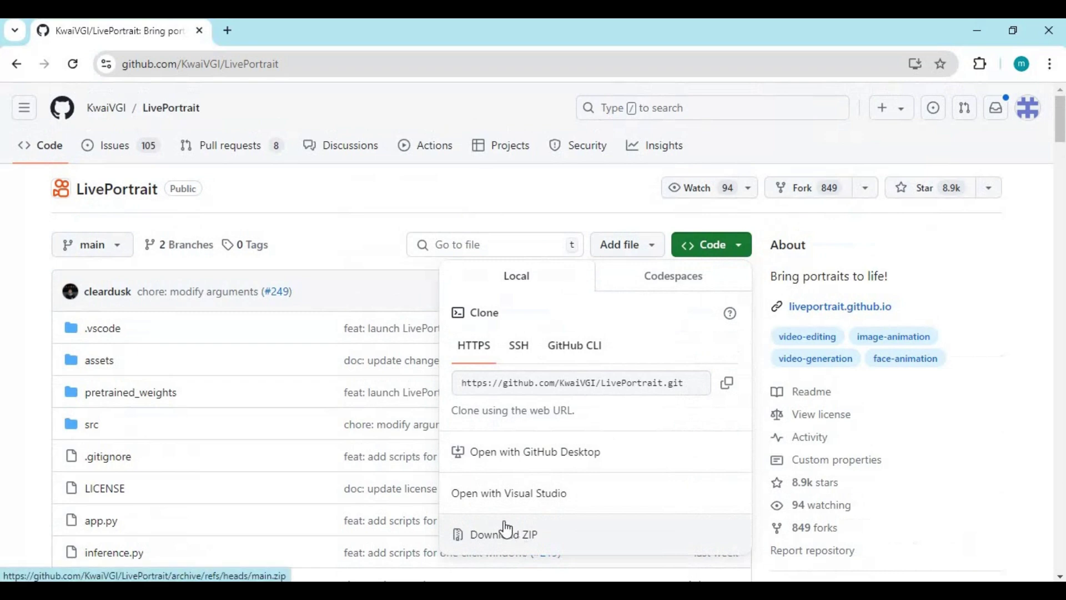
In File Explorer, extract LivePortrait-main (1).zip into the v2v live folder and open the extracted LivePortrait-main folder.
click(474, 590)
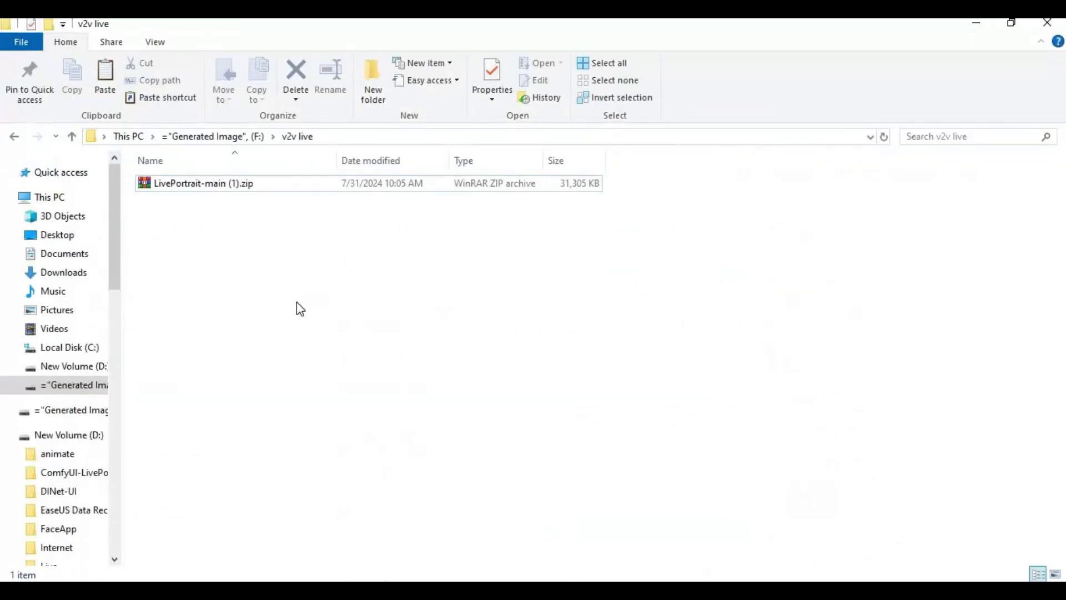
right_click(165, 189)
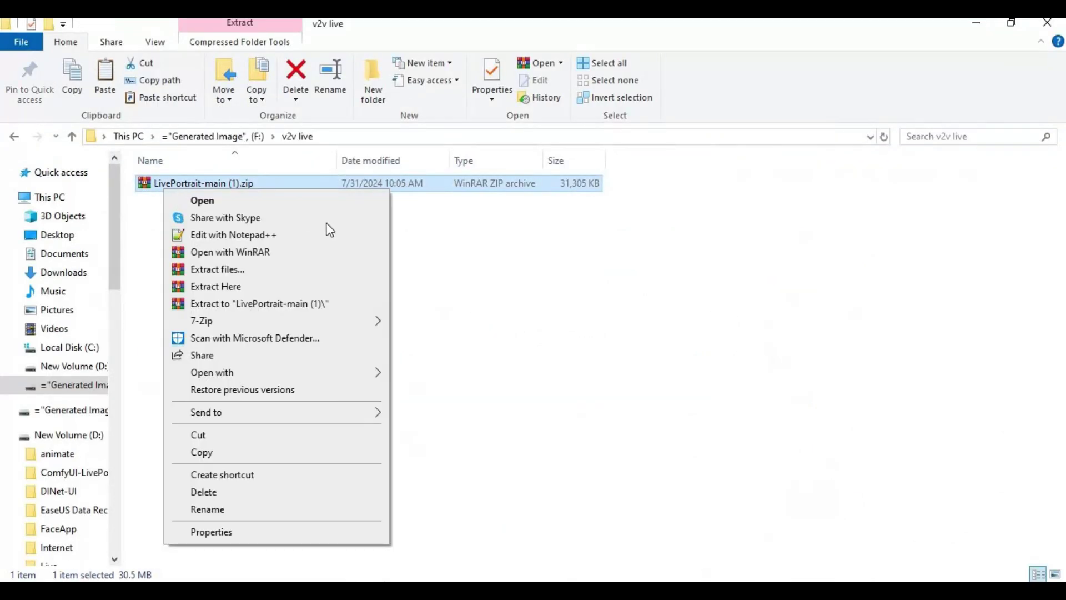
click(278, 286)
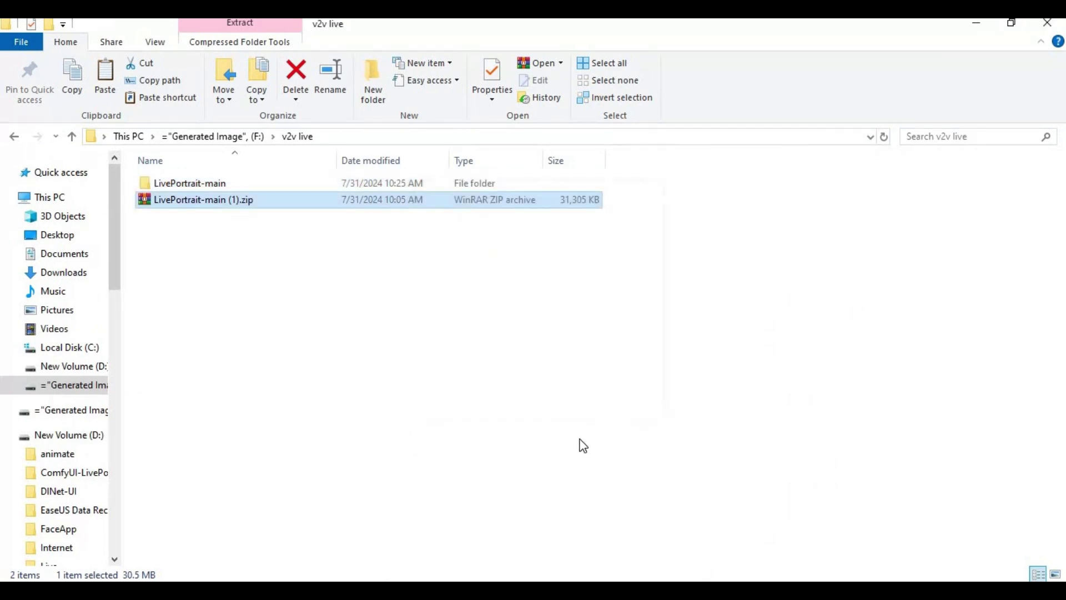
click(213, 235)
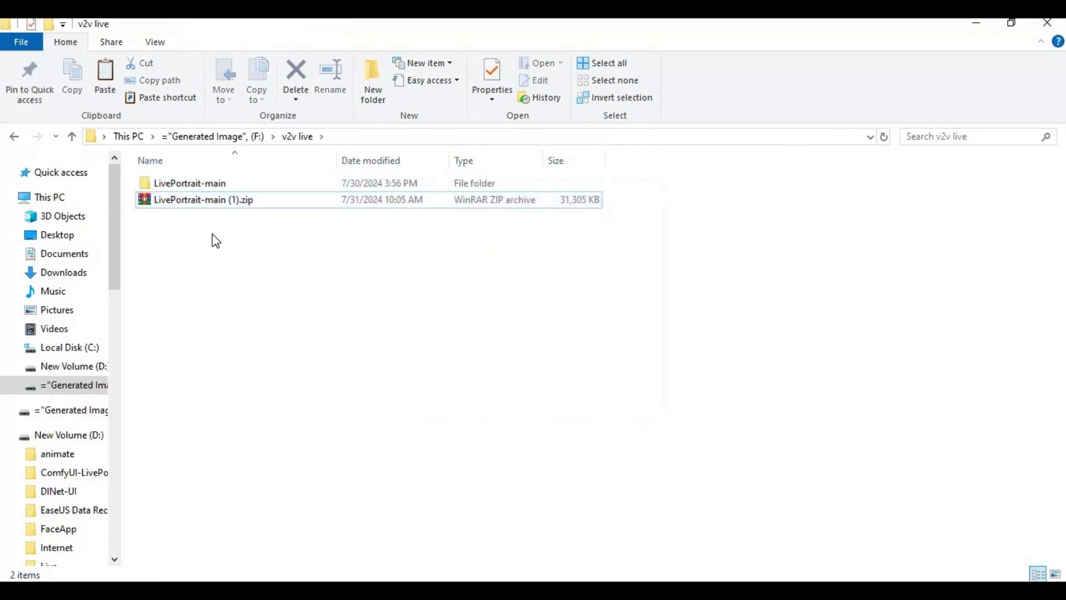
double_click(200, 183)
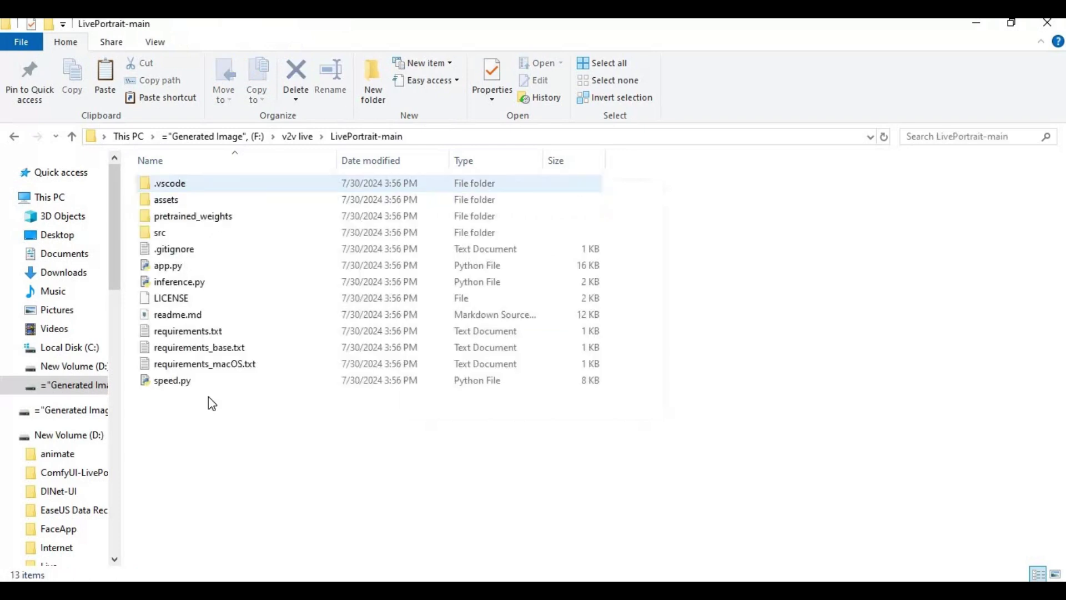
Open a command prompt in the LivePortrait-main folder.
click(444, 140)
text(cmd)
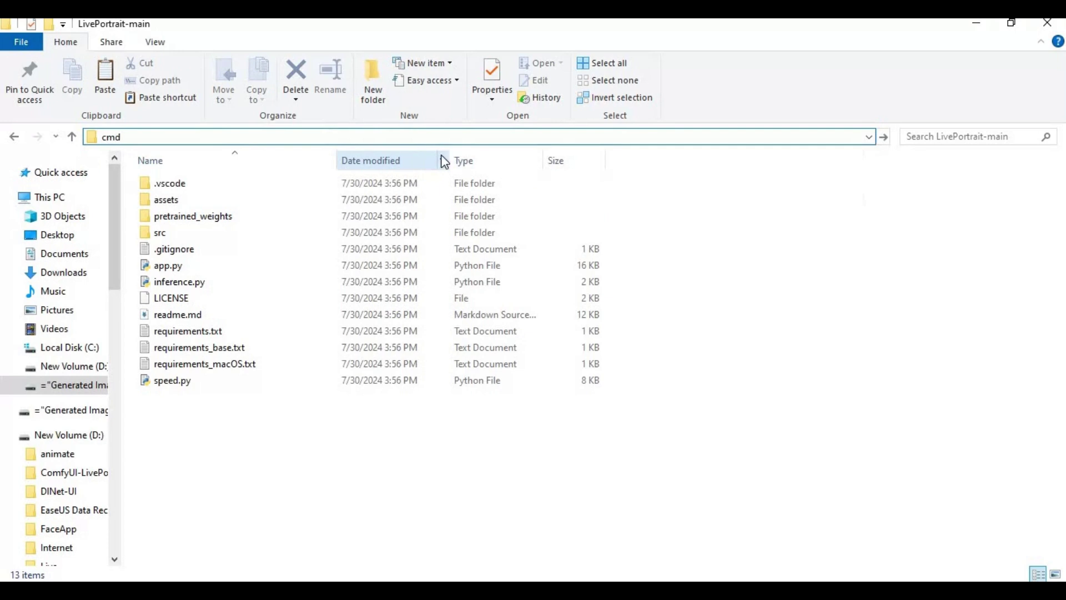
key(Return)
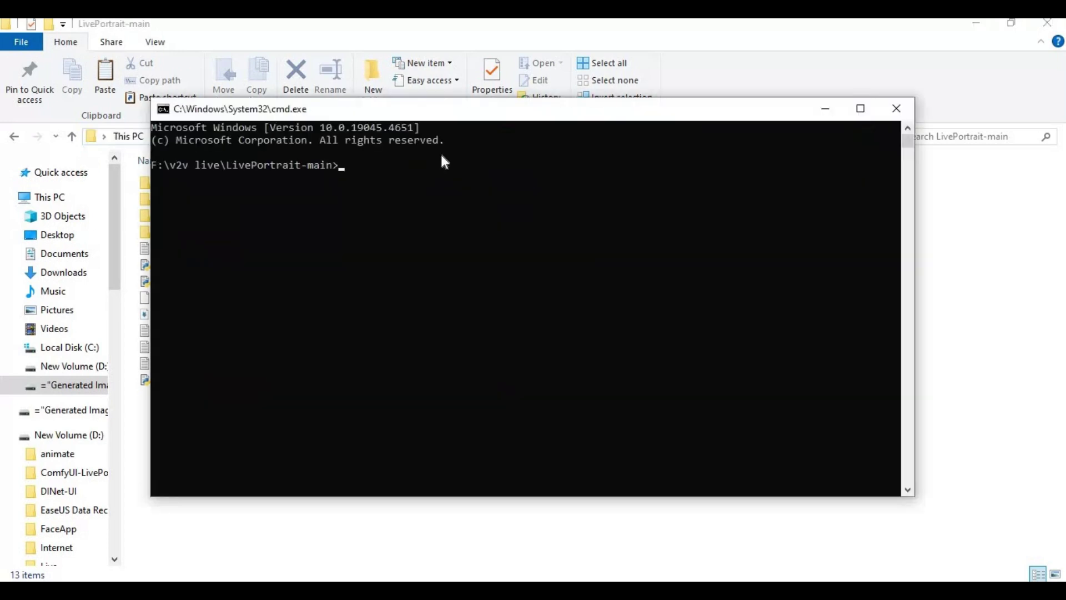
Create a Python 3.10 virtual environment named venv by running py -3.10 -m venv venv.
text(venv)
key(BackSpace)
key(BackSpace)
key(BackSpace)
key(BackSpace)
text(py -3.10 0m)
key(BackSpace)
key(BackSpace)
key(Return)
text(-m)
key(Return)
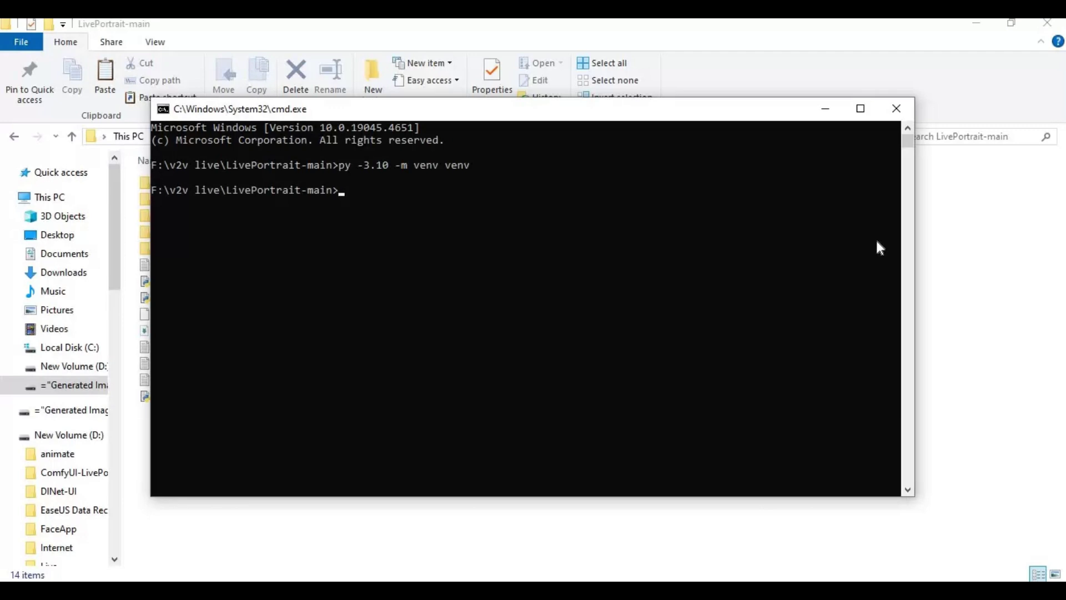
Activate the environment with venv\scripts\activate and install the dependencies with pip install -r requirements.txt.
text(venv\scripts\activate)
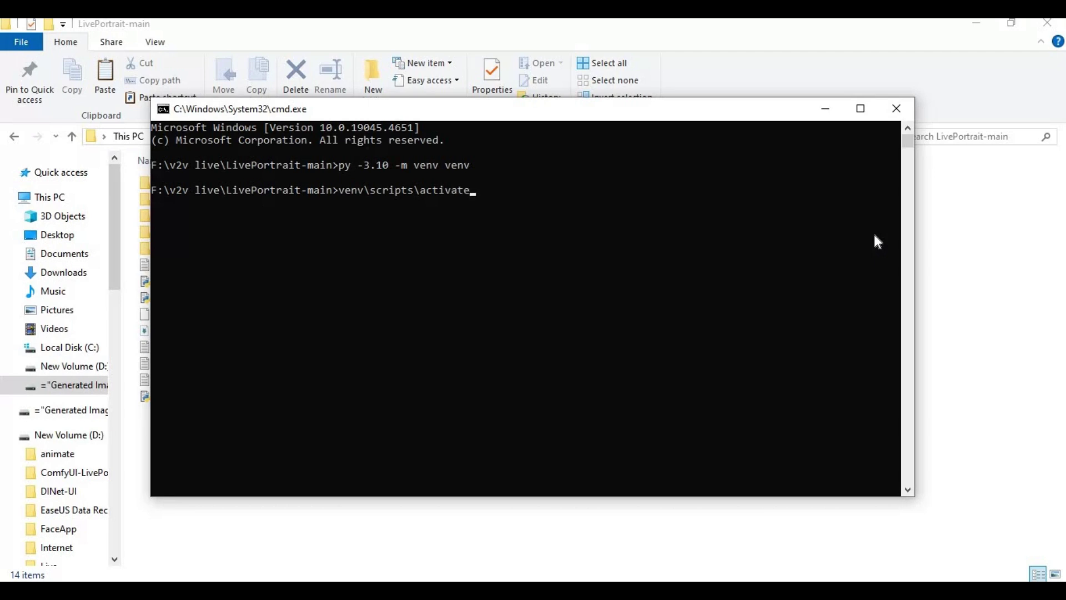
key(Return)
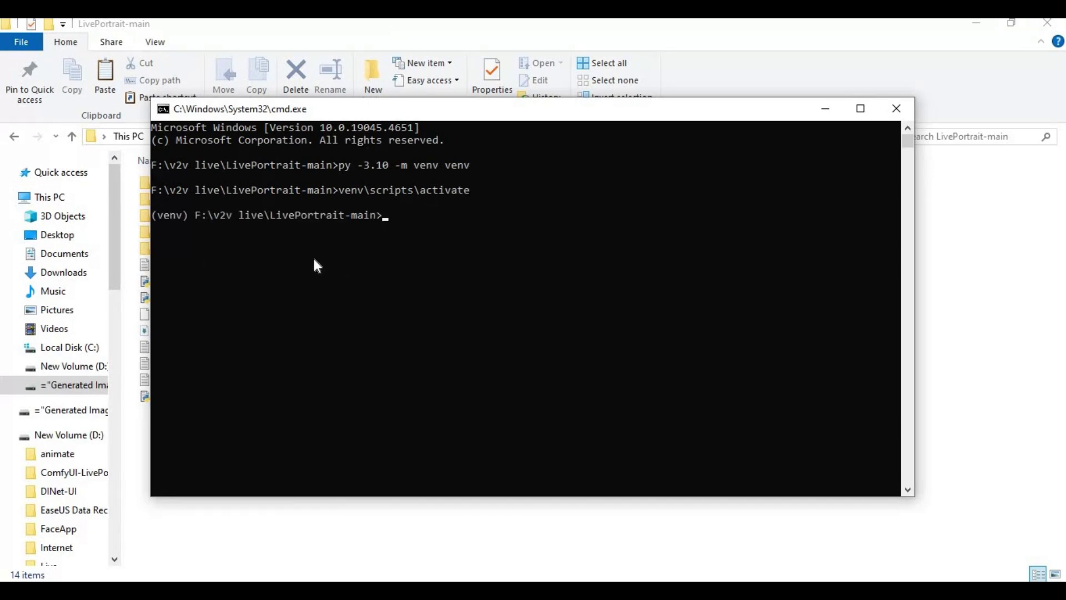
text(pip install -r requirements.txt)
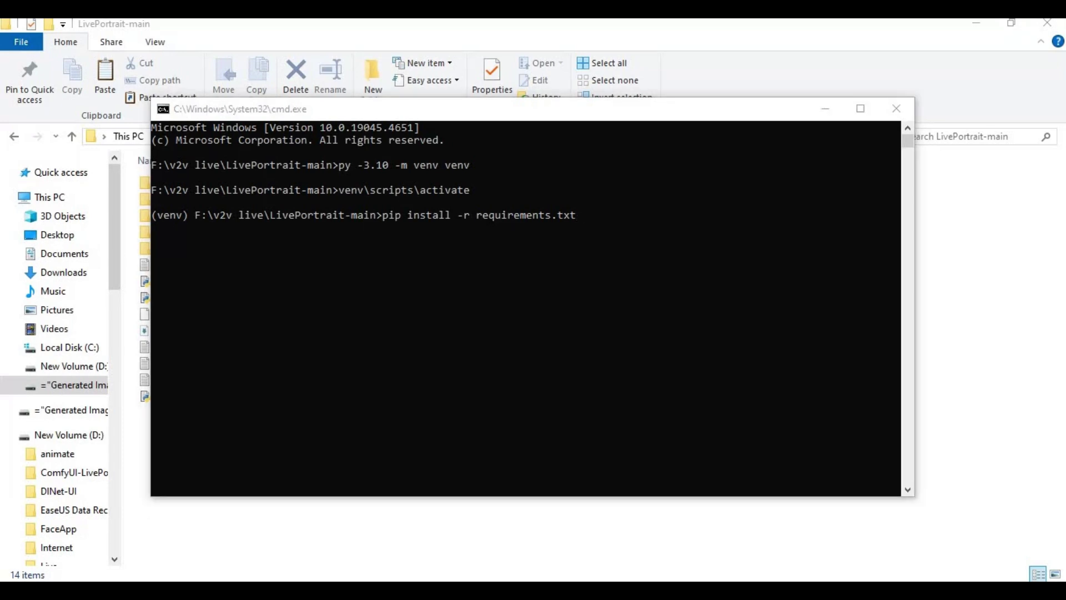
click(611, 230)
key(Return)
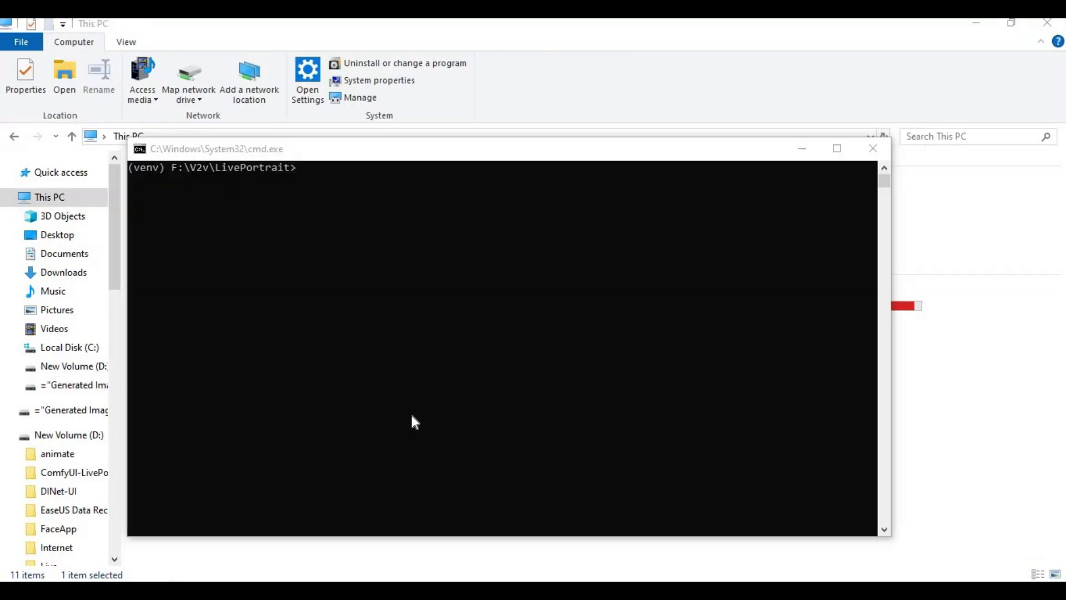
Switch to the LivePortrait GitHub page and open the Google Drive link for the pretrained weights from the README.
click(464, 533)
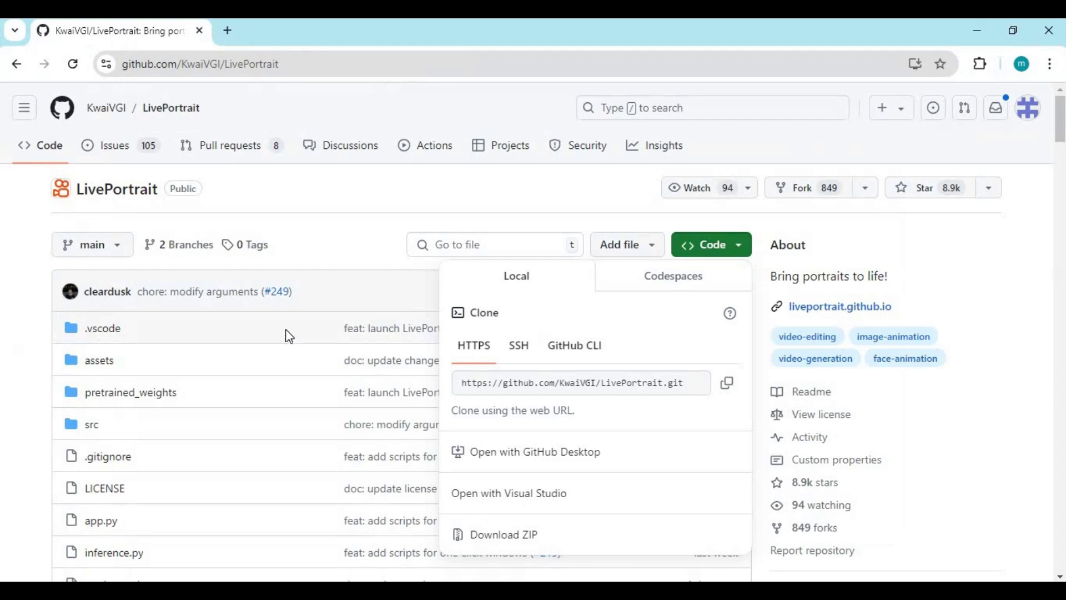
click(289, 350)
scroll(291, 361, down, 20)
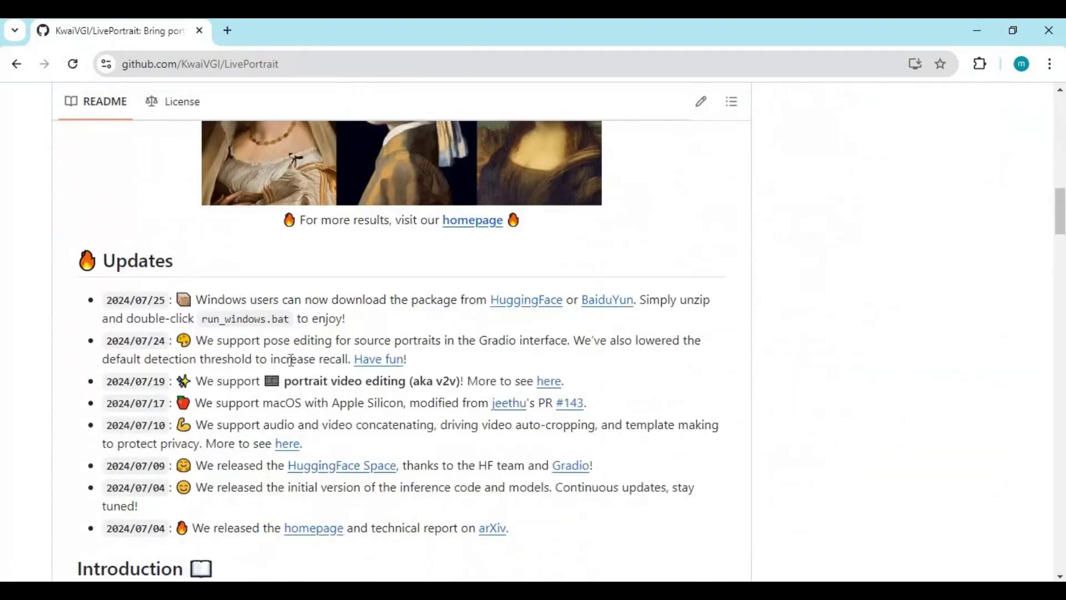
scroll(291, 368, down, 6)
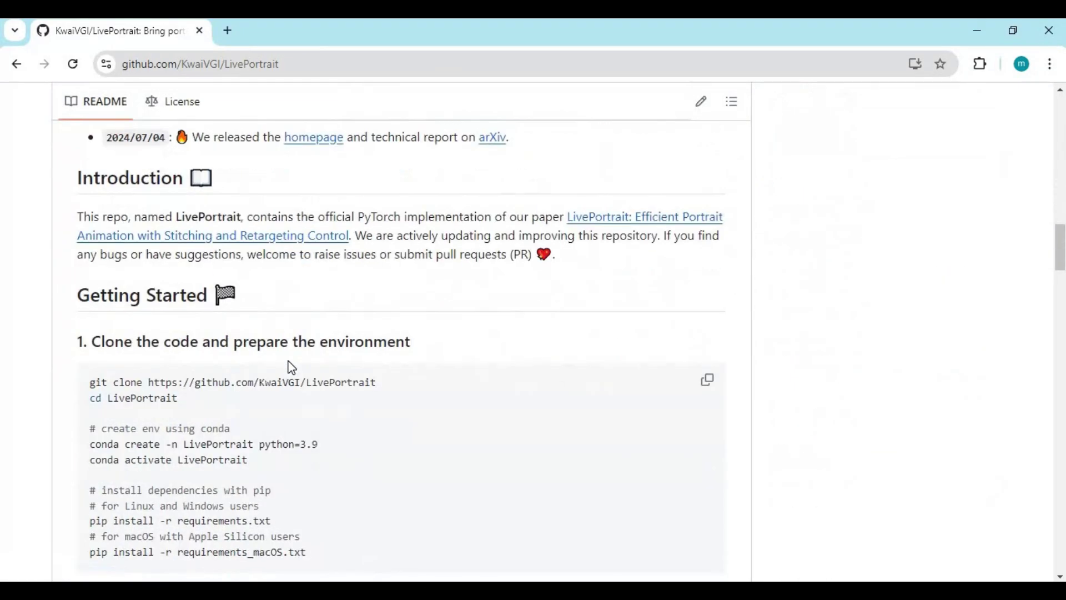
scroll(292, 368, down, 5)
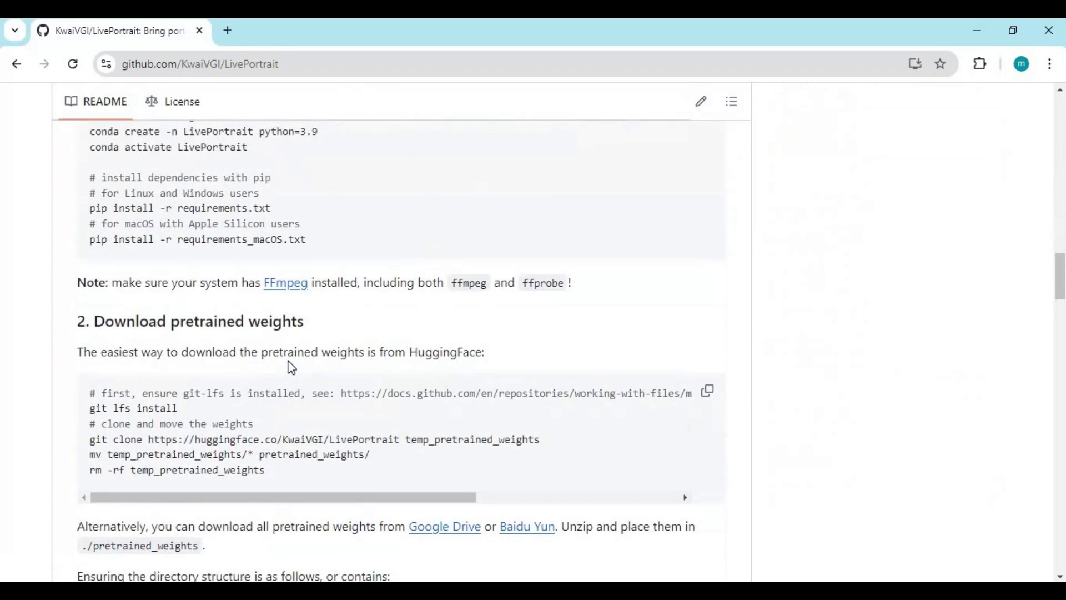
scroll(291, 367, down, 3)
click(415, 374)
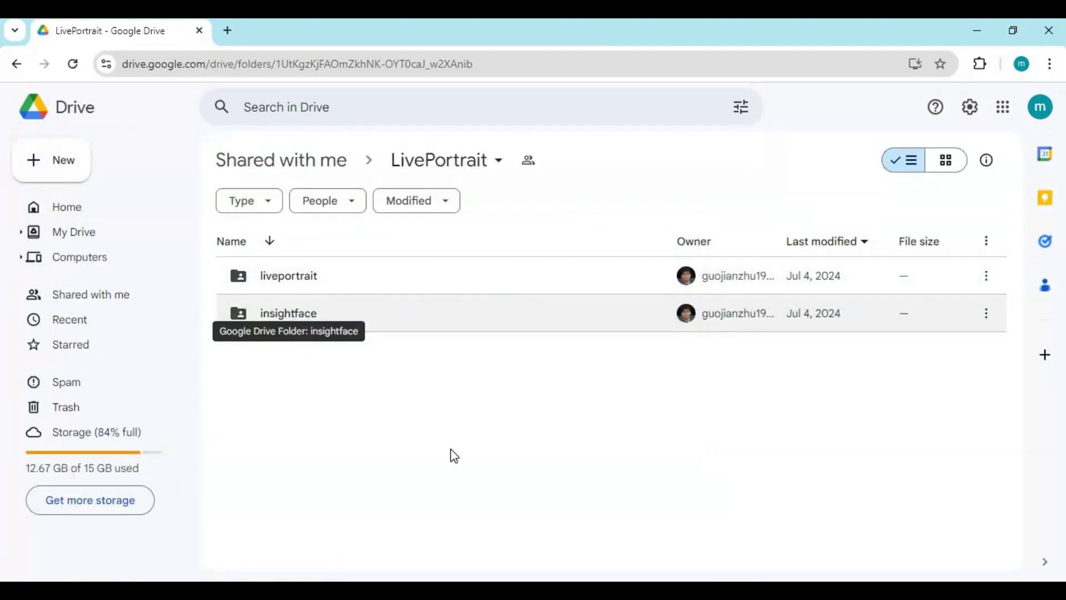
Switch to File Explorer, inspect the pretrained_weights folder inside V2v\LivePortrait, and return to the LivePortrait folder.
click(514, 558)
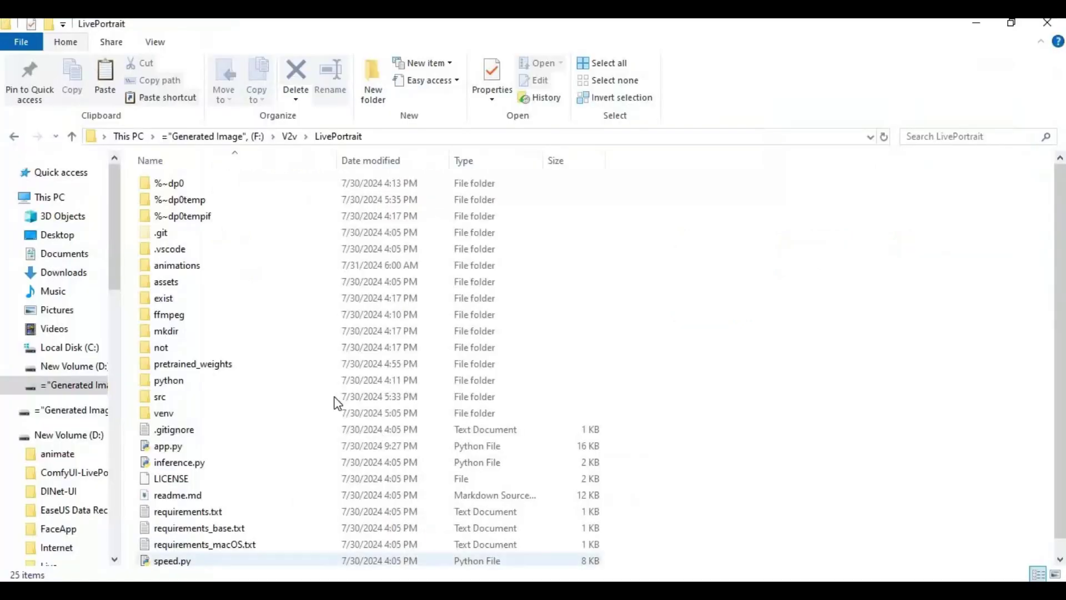
double_click(215, 365)
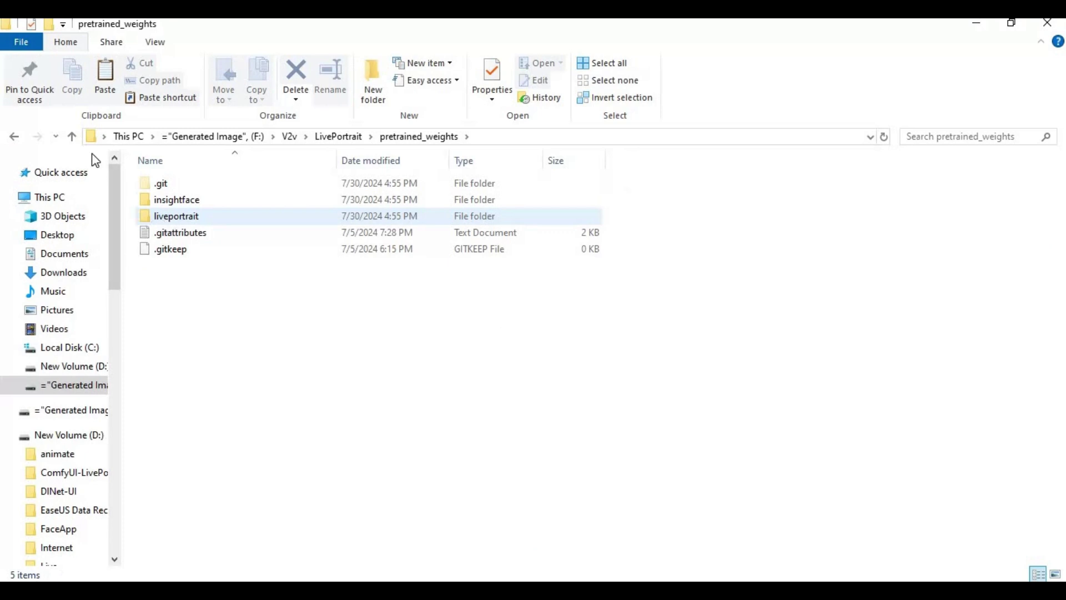
click(78, 139)
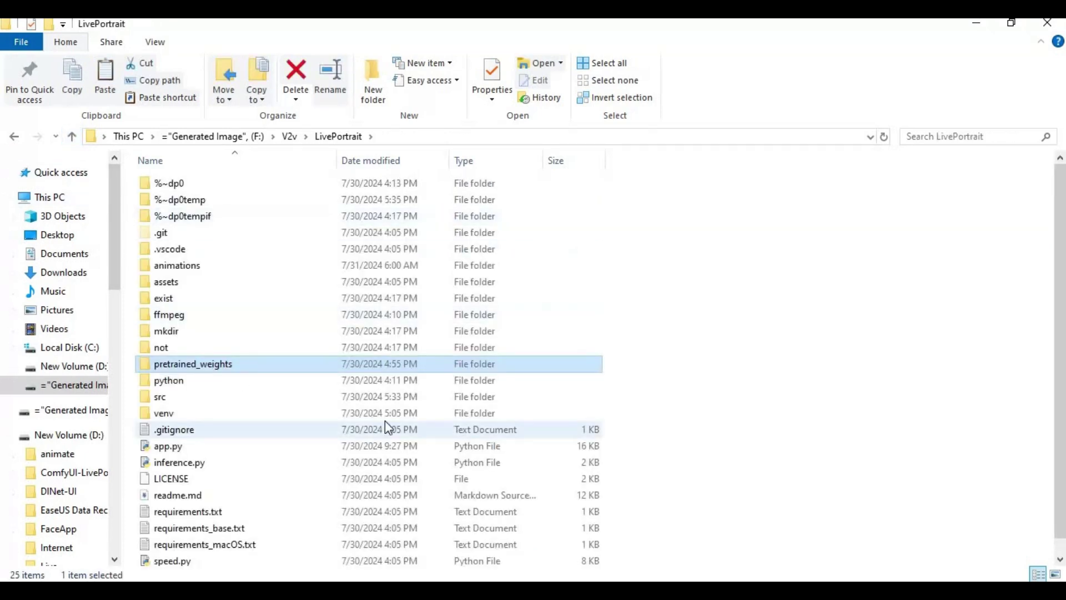
scroll(385, 421, down, 1)
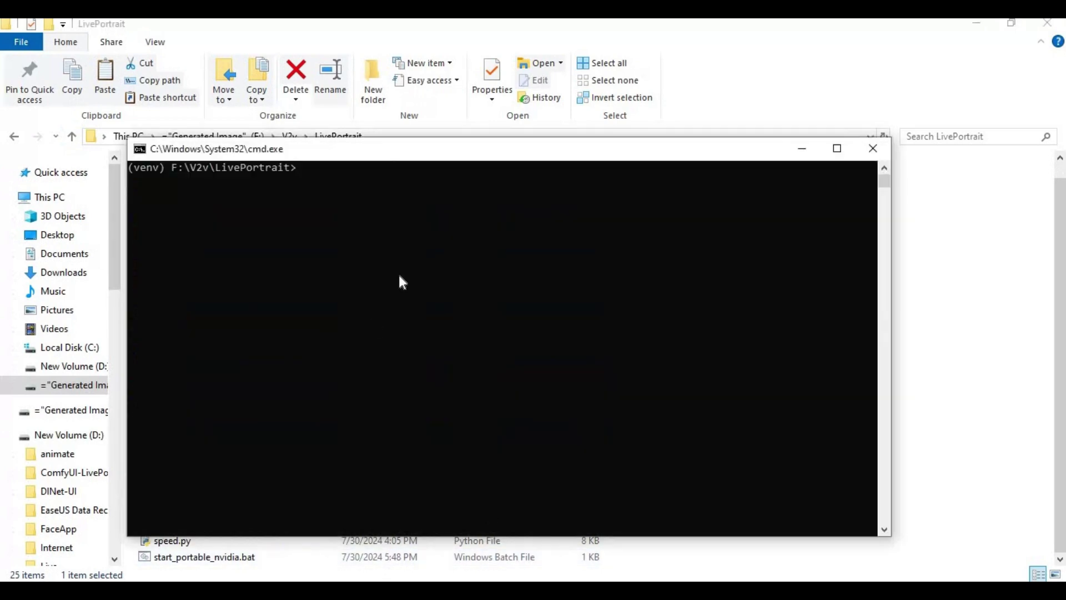
text(python app.py)
key(Return)
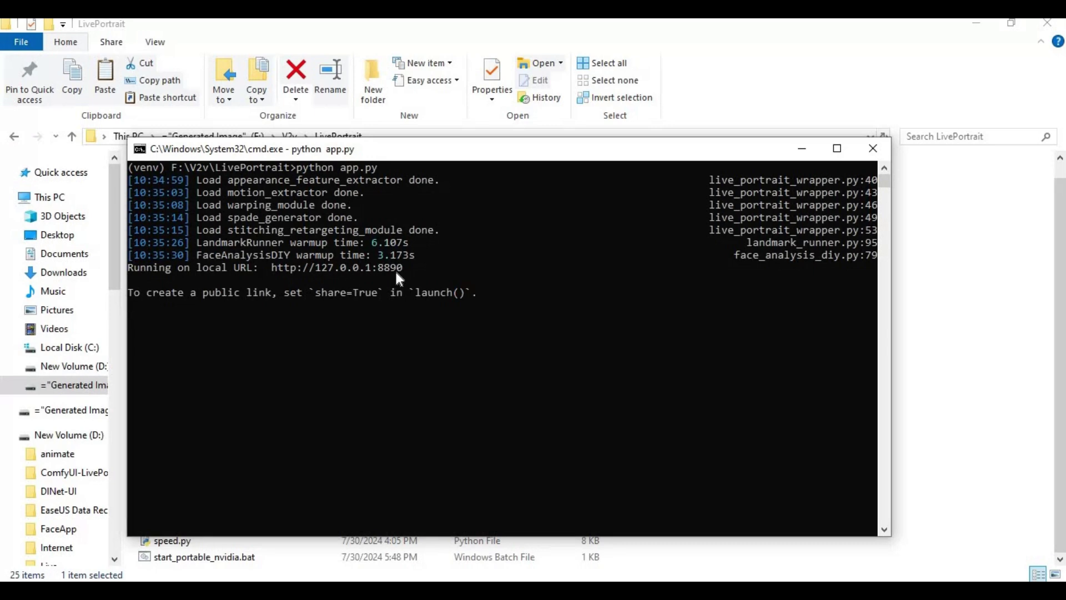
drag(402, 267, 272, 269)
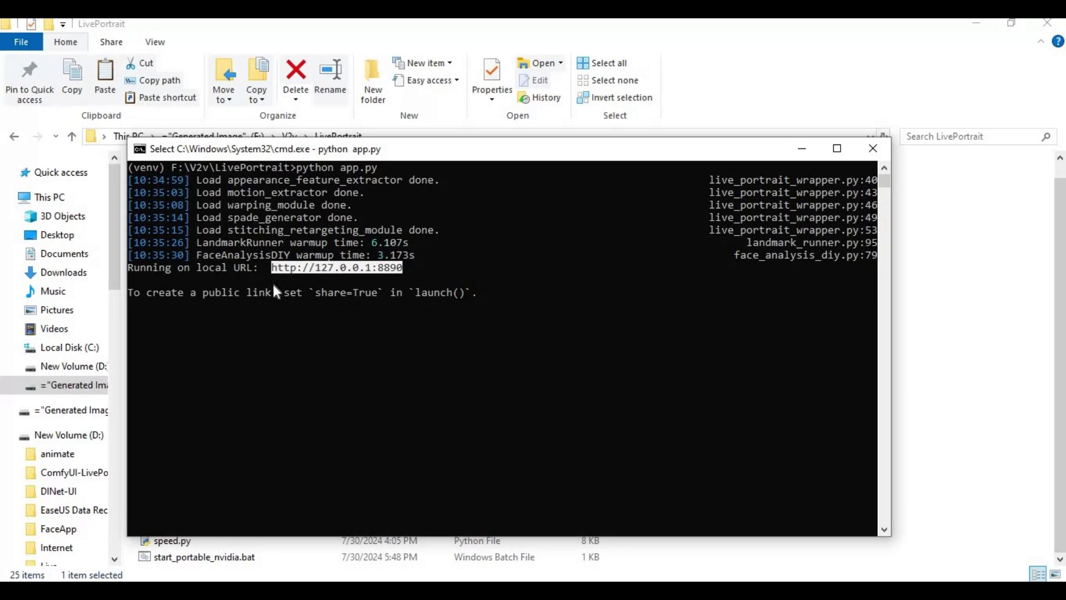
key(ctrl+c)
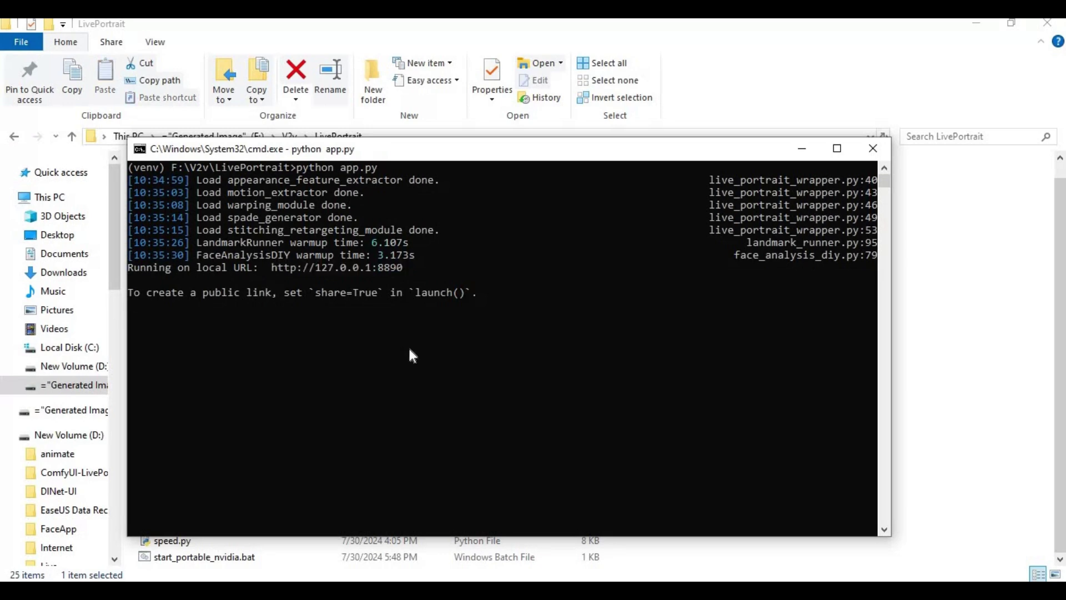
click(434, 527)
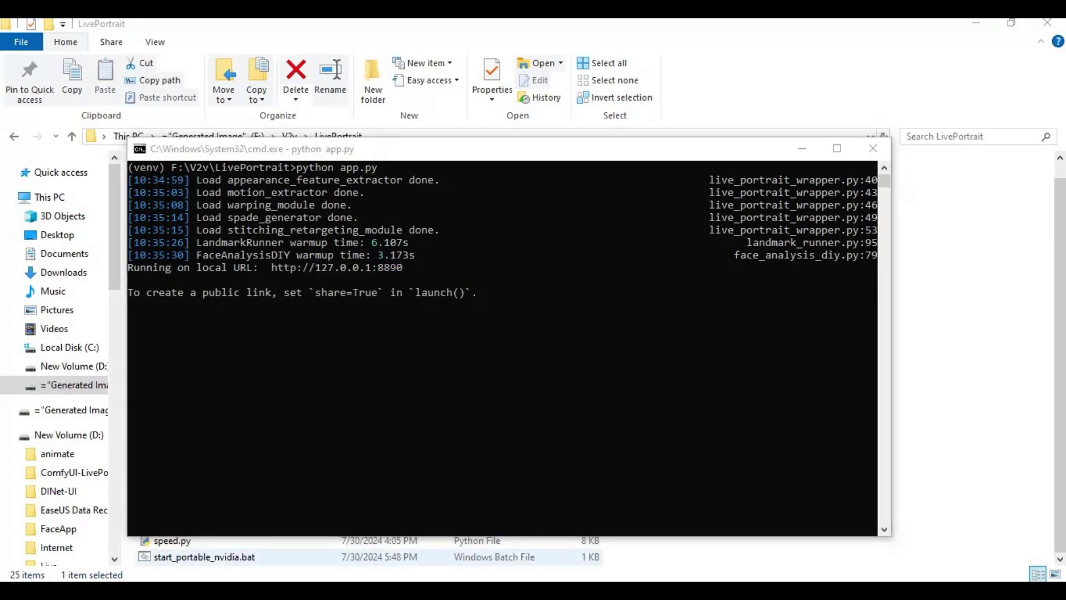
click(435, 527)
click(228, 31)
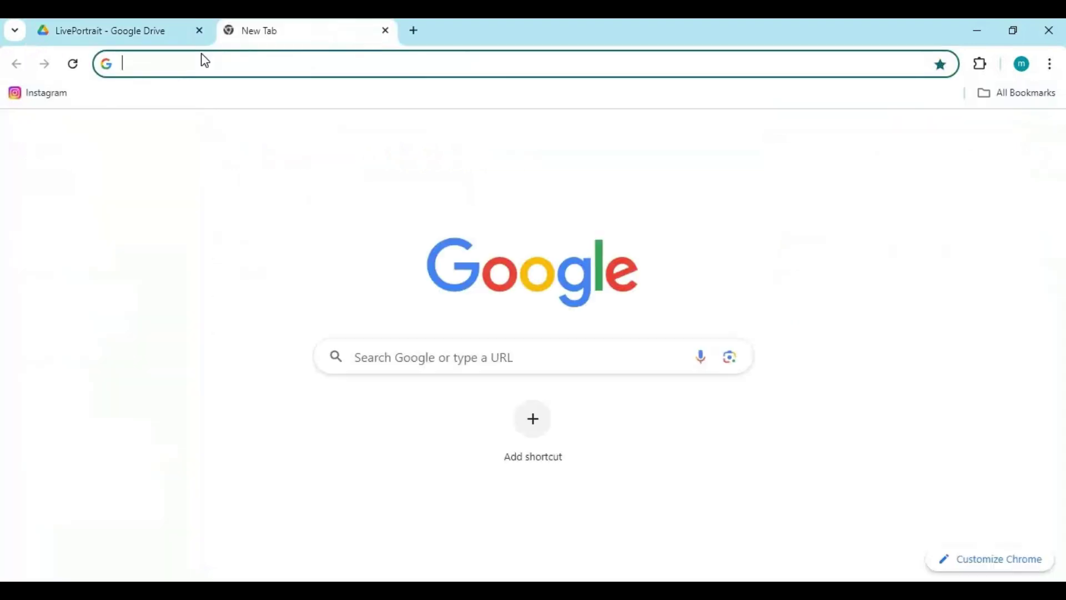
key(ctrl+v)
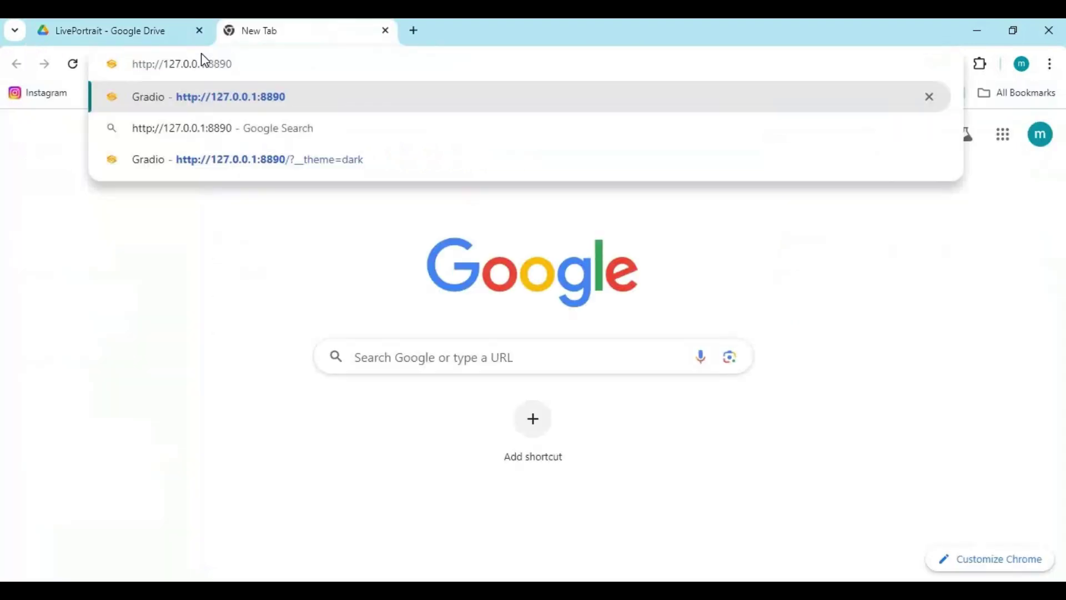
key(Return)
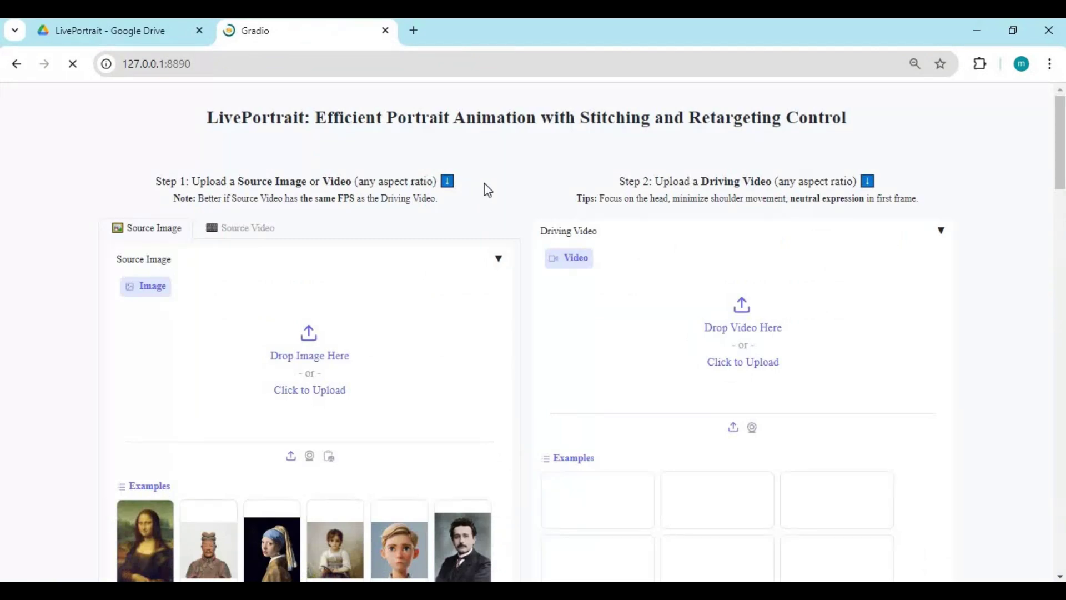
Look through the LivePortrait web interface and show the Source Video upload area.
scroll(485, 183, down, 3)
scroll(487, 192, down, 5)
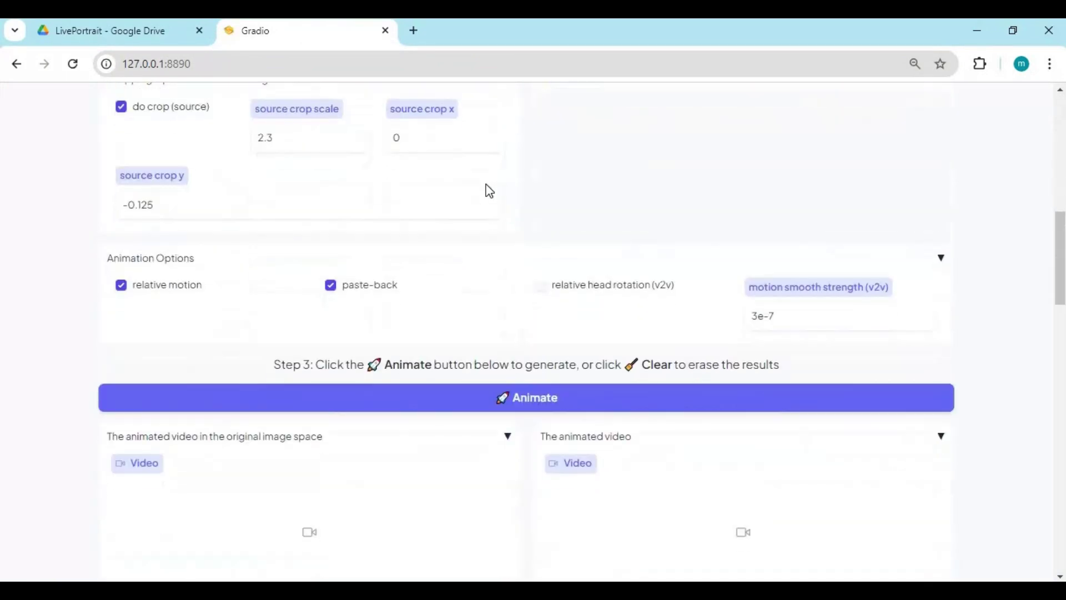
scroll(488, 186, up, 10)
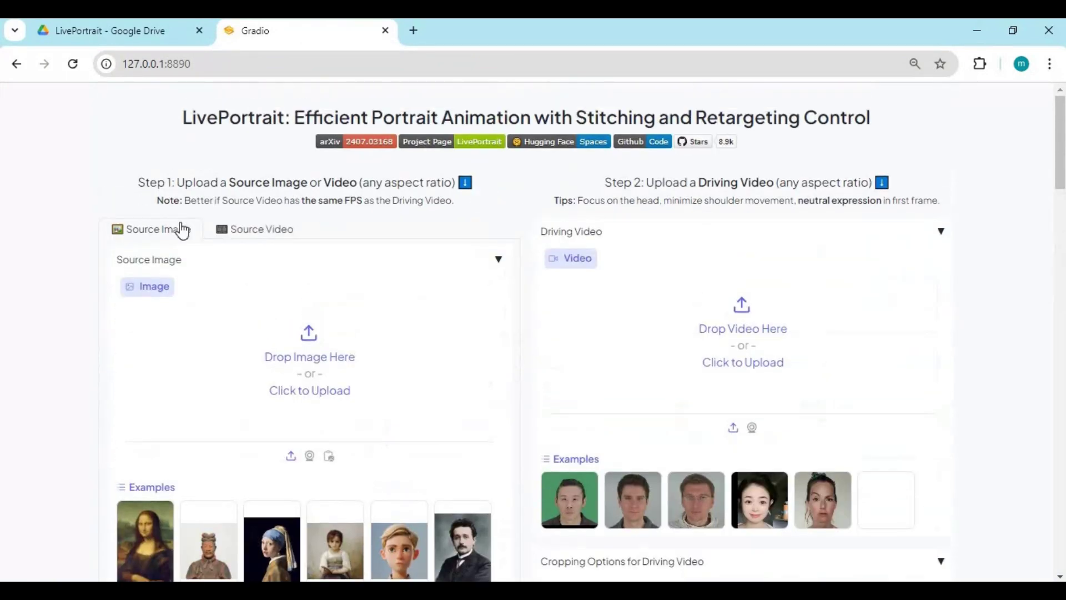
click(260, 232)
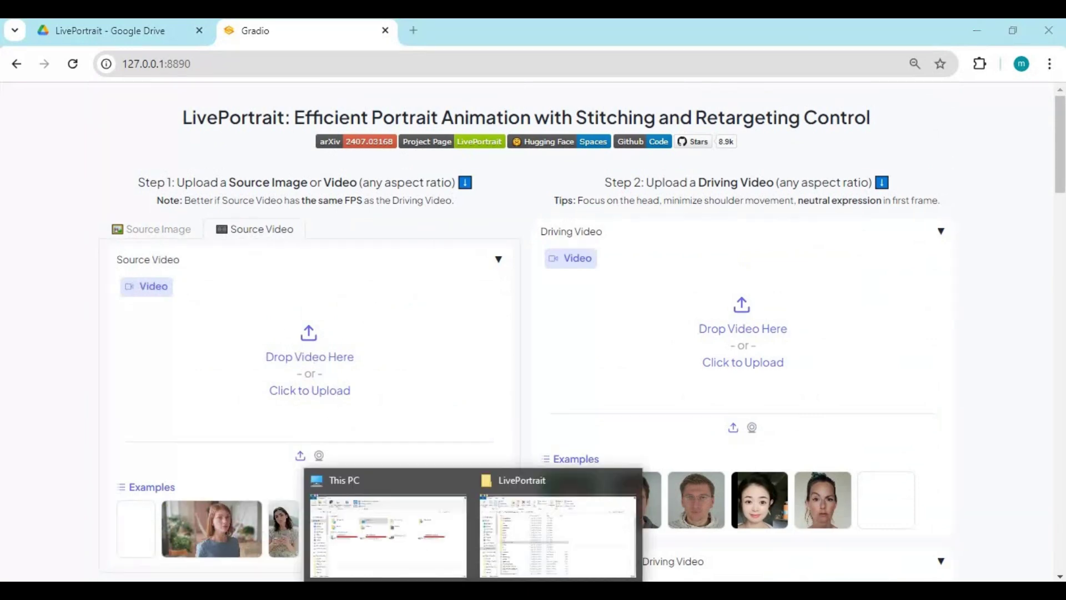
Close the command prompt running python app.py and the Gradio browser tab.
click(500, 591)
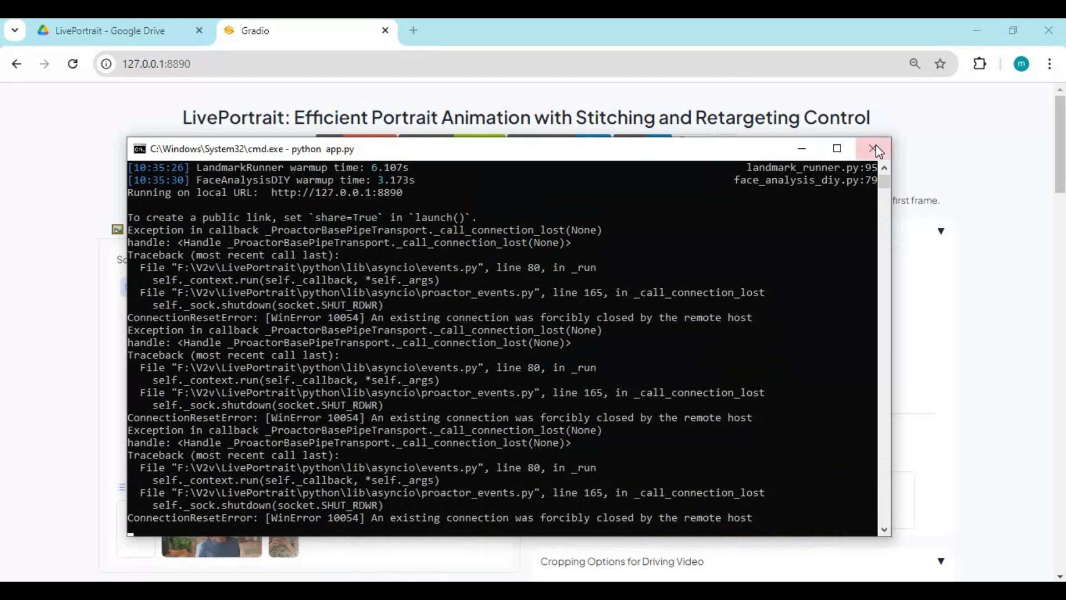
click(499, 592)
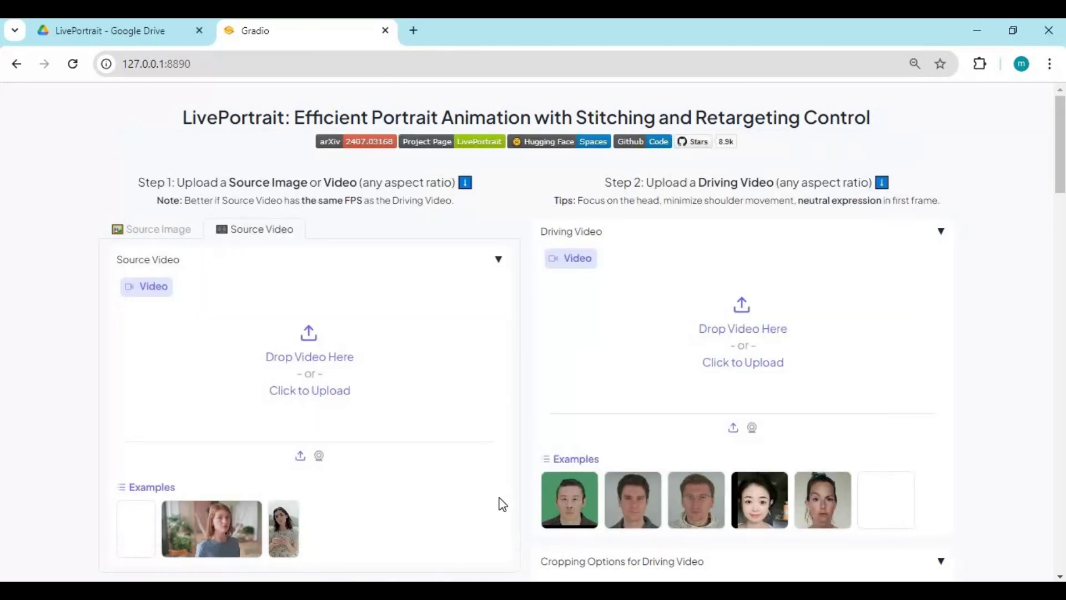
click(385, 30)
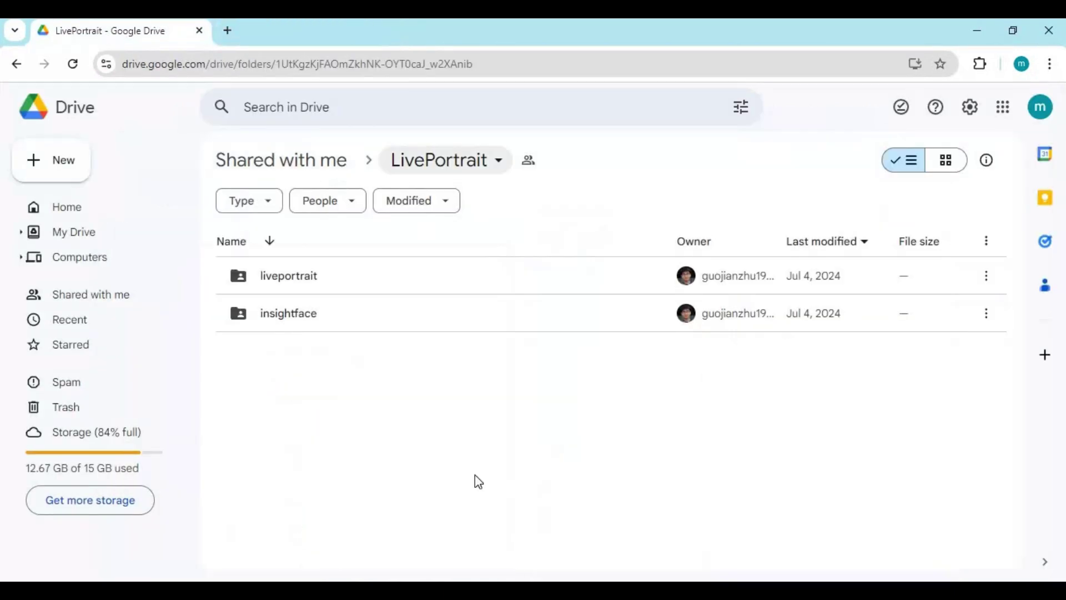
Switch to File Explorer, open start_portable_nvidia.bat from the LivePortrait folder in Notepad++ and examine its commands line by line.
mouse_move(405, 555)
click(536, 562)
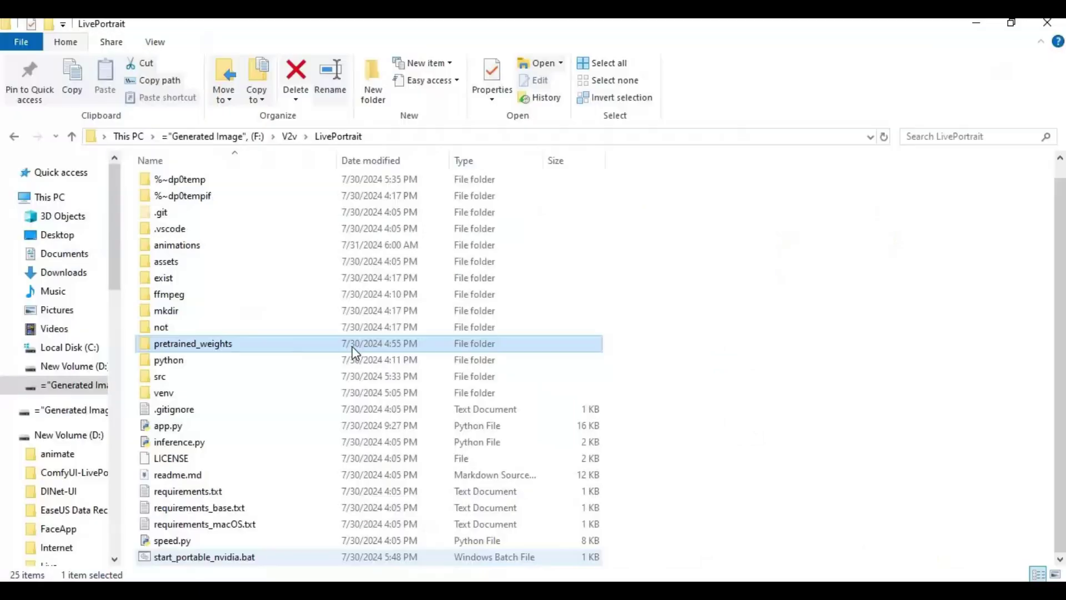
right_click(196, 557)
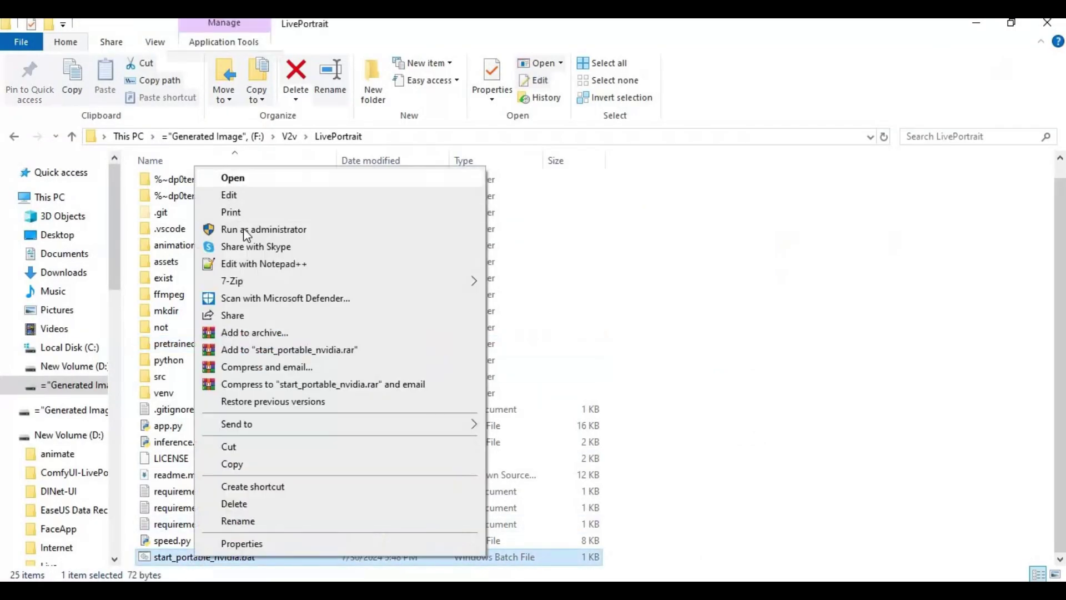
click(251, 262)
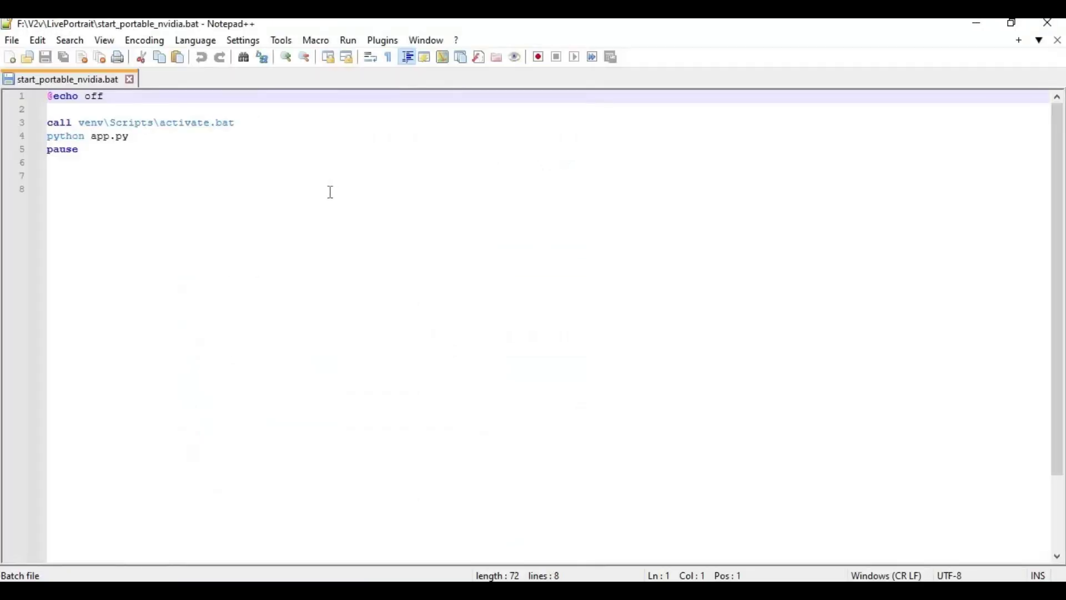
drag(105, 97, 28, 93)
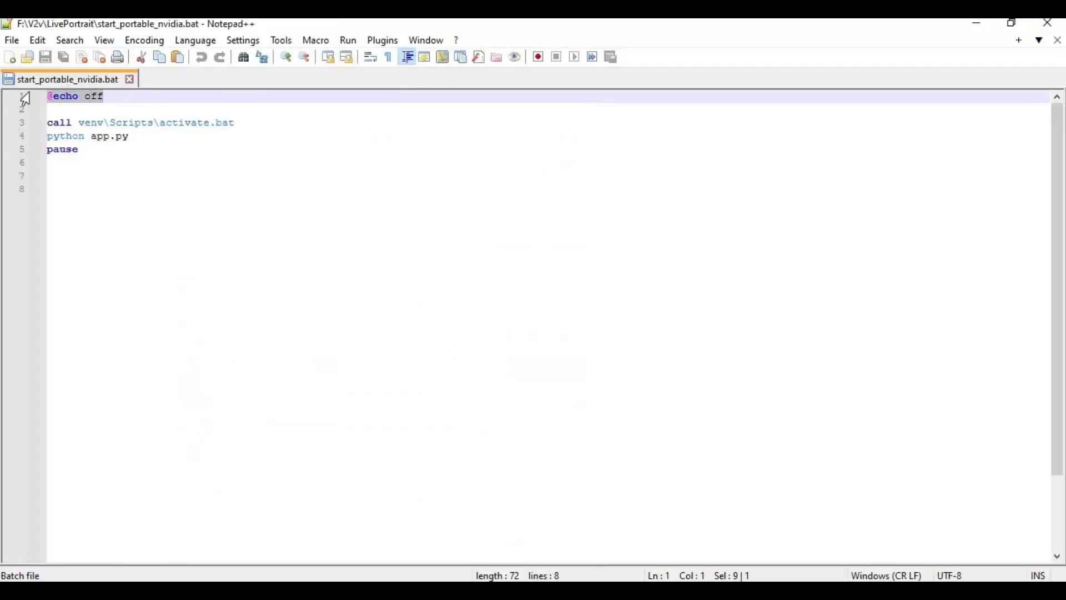
drag(235, 123, 48, 123)
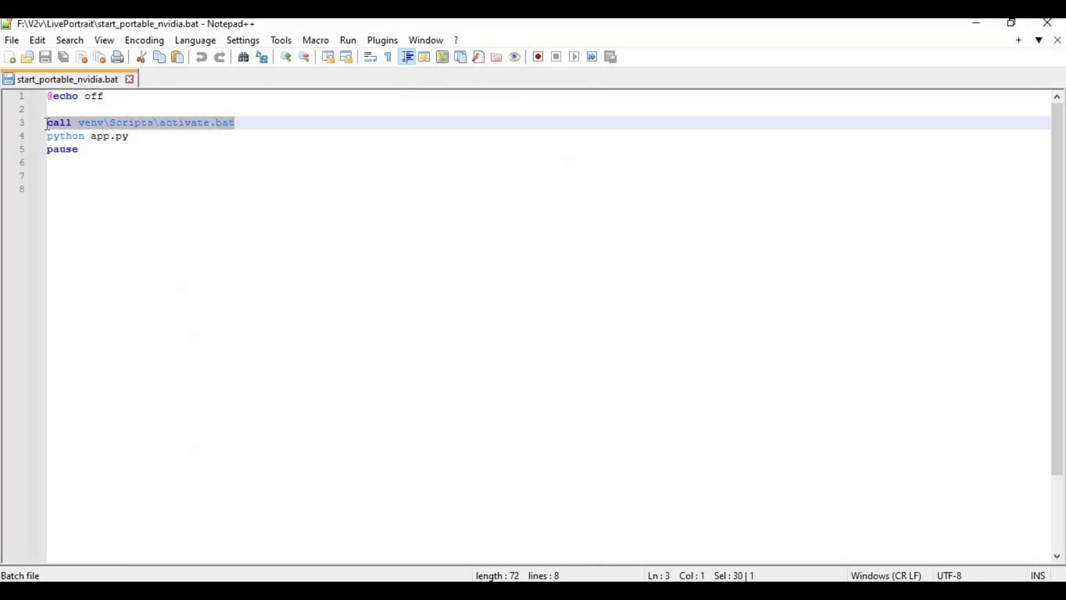
drag(138, 136, 48, 151)
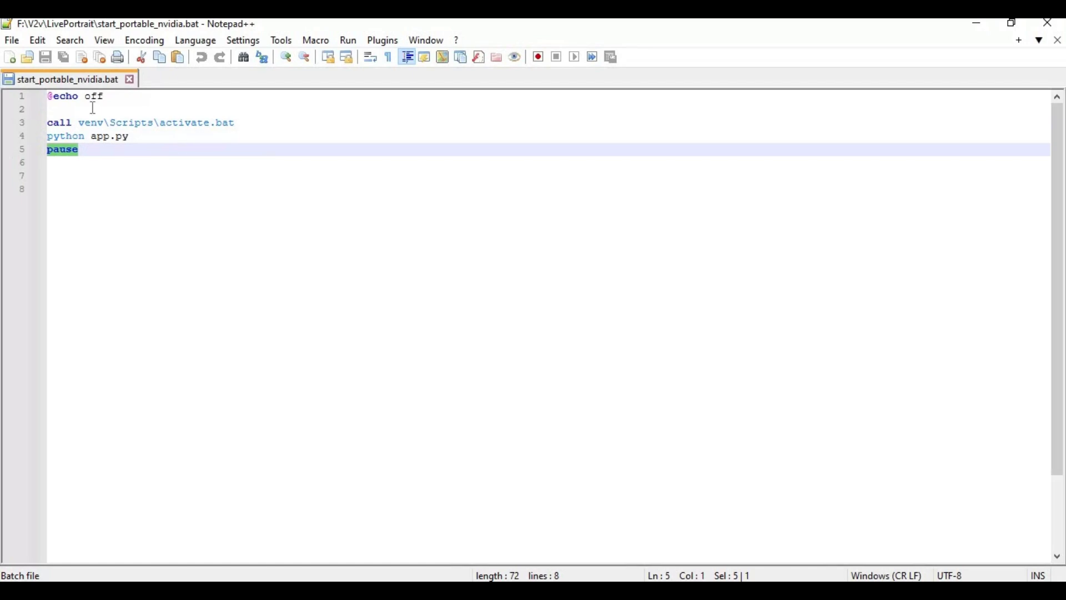
click(21, 42)
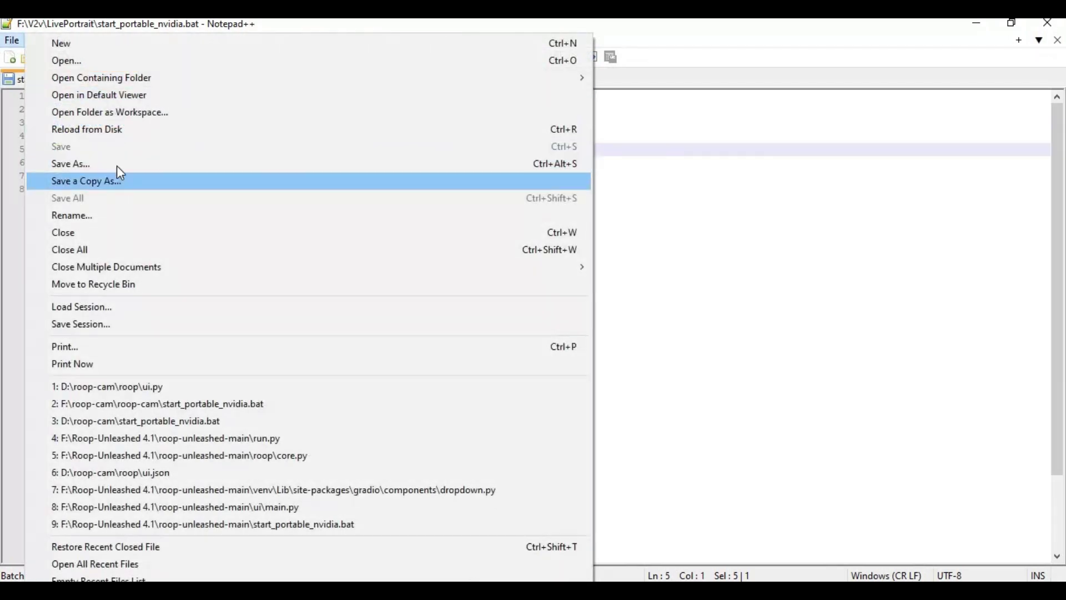
click(116, 165)
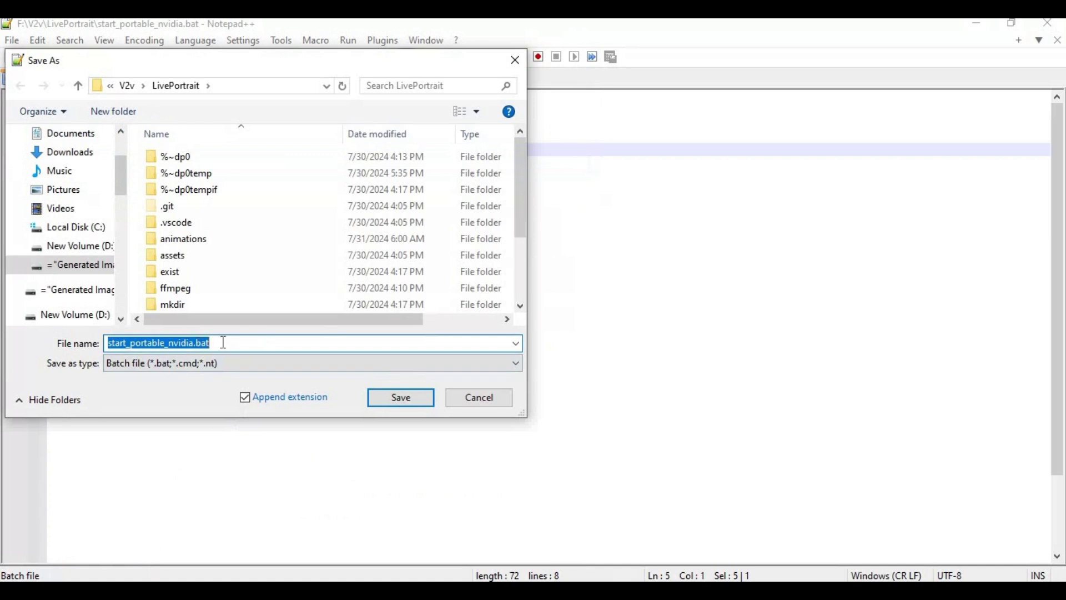
click(488, 399)
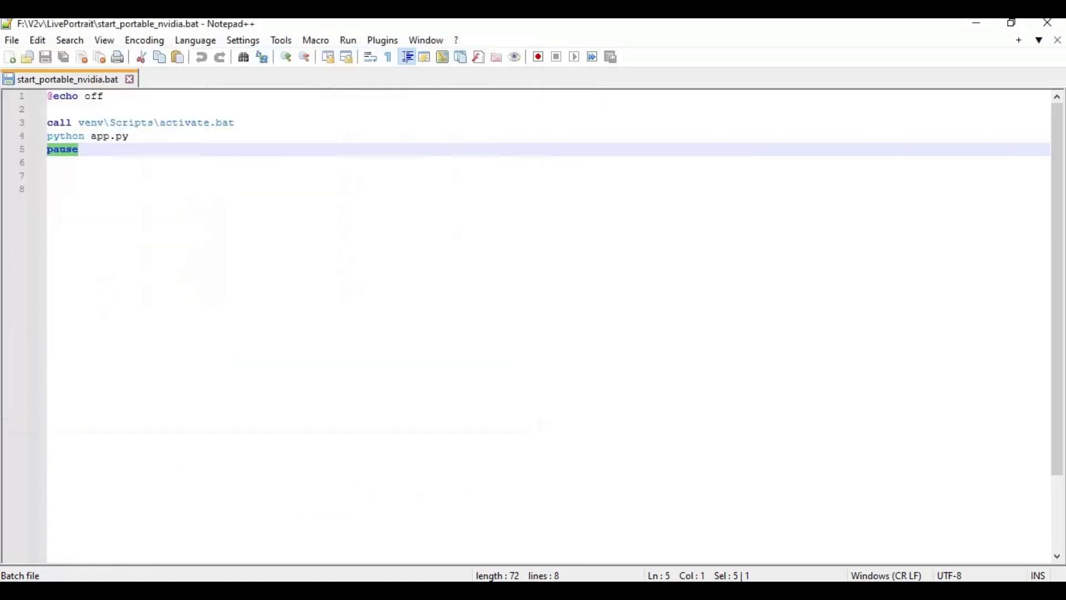
Close Notepad++, run start_portable_nvidia.bat from the LivePortrait folder and copy the local URL it provides.
click(1037, 24)
double_click(191, 557)
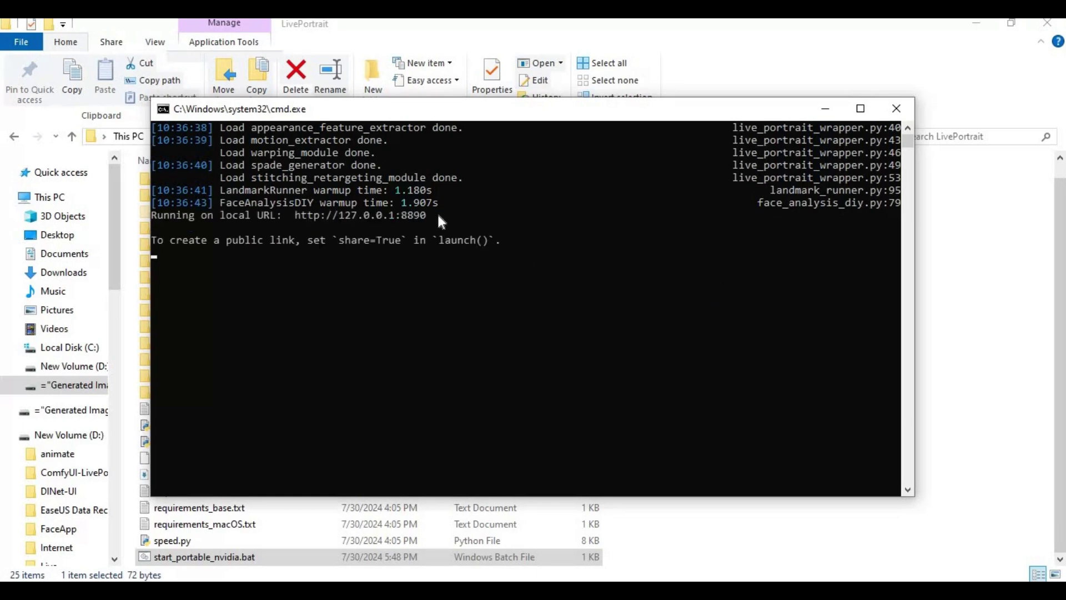
drag(427, 215, 291, 215)
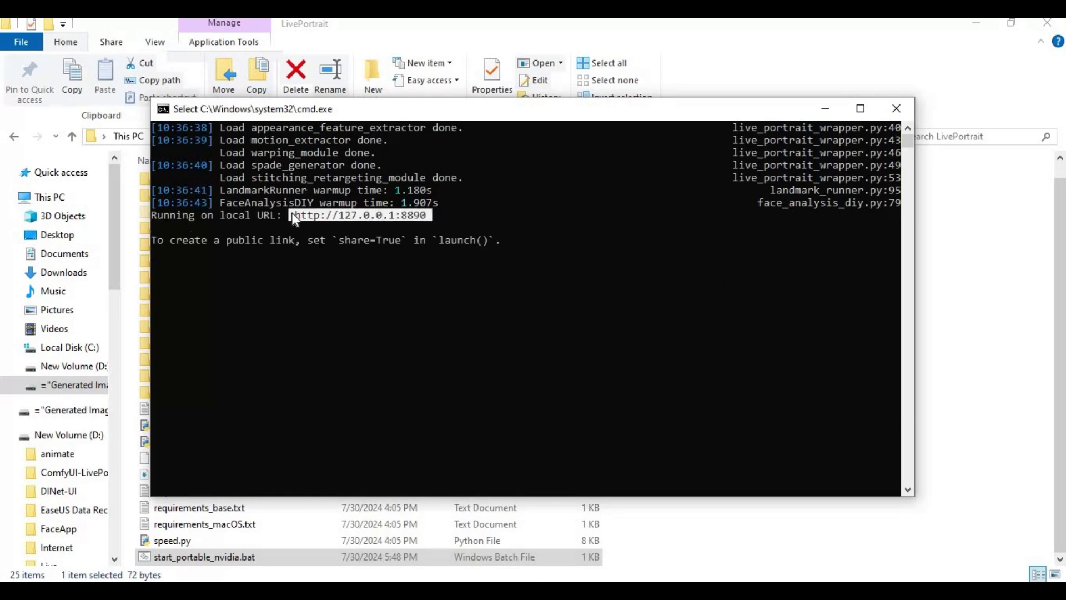
right_click(321, 285)
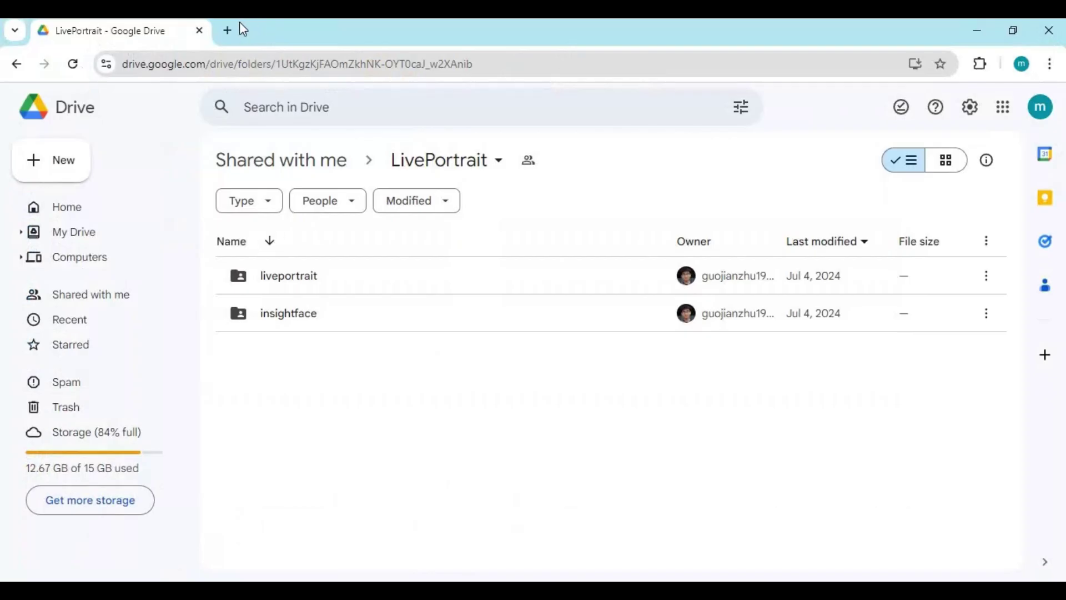
click(228, 32)
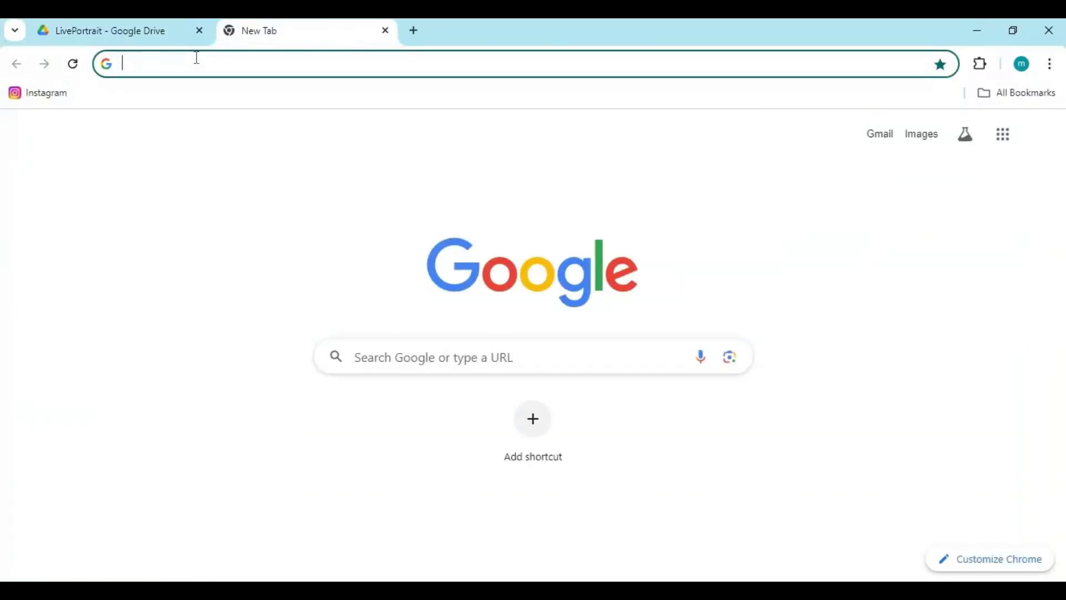
text(http://127.0.0.1:8890)
key(Return)
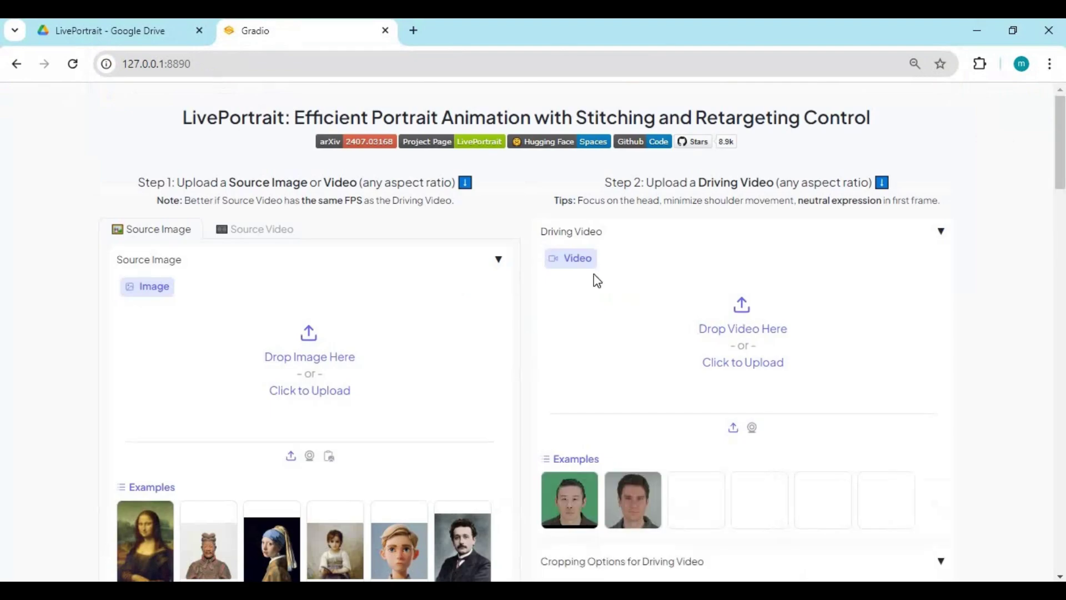
Load the example portrait of the blond cartoon boy as the source image.
scroll(594, 275, down, 6)
scroll(594, 278, up, 6)
scroll(385, 411, down, 1)
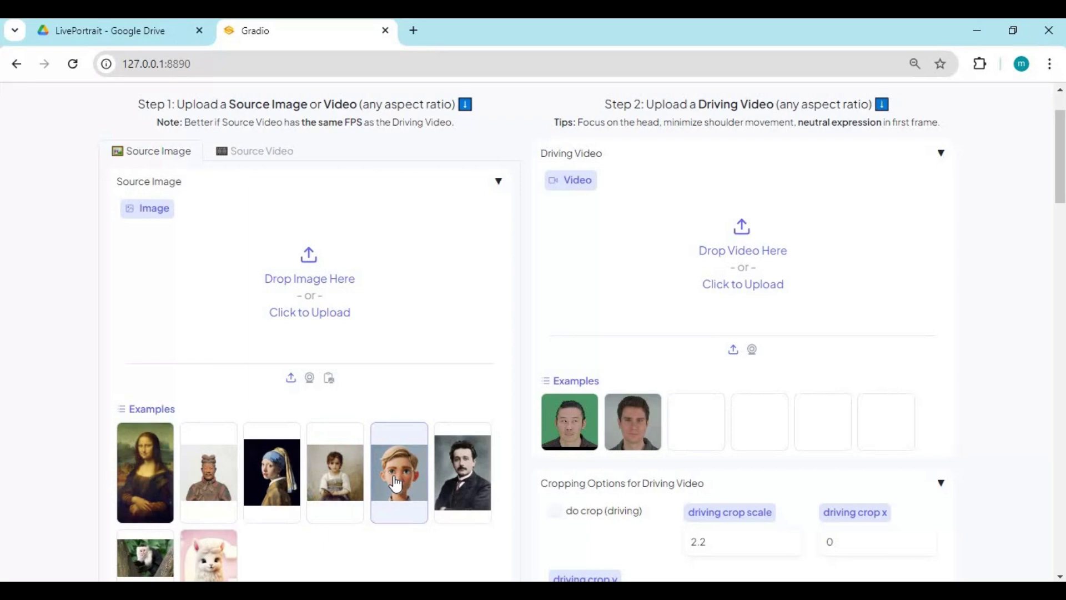
click(395, 484)
scroll(381, 407, down, 2)
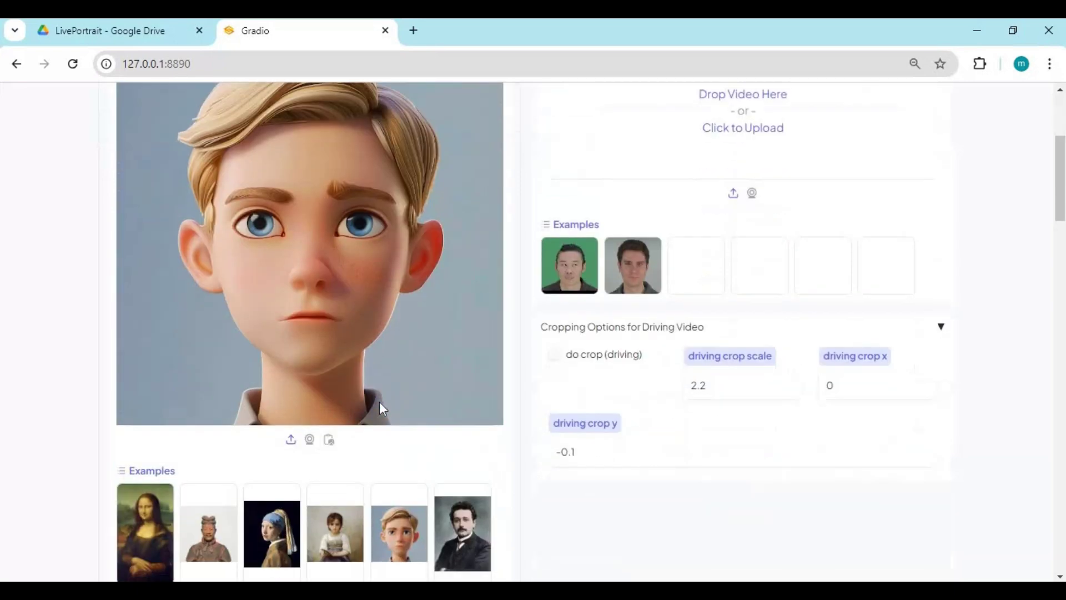
Try several example driving videos and load the fifth one, showing a woman with tied-back hair.
click(655, 264)
click(703, 542)
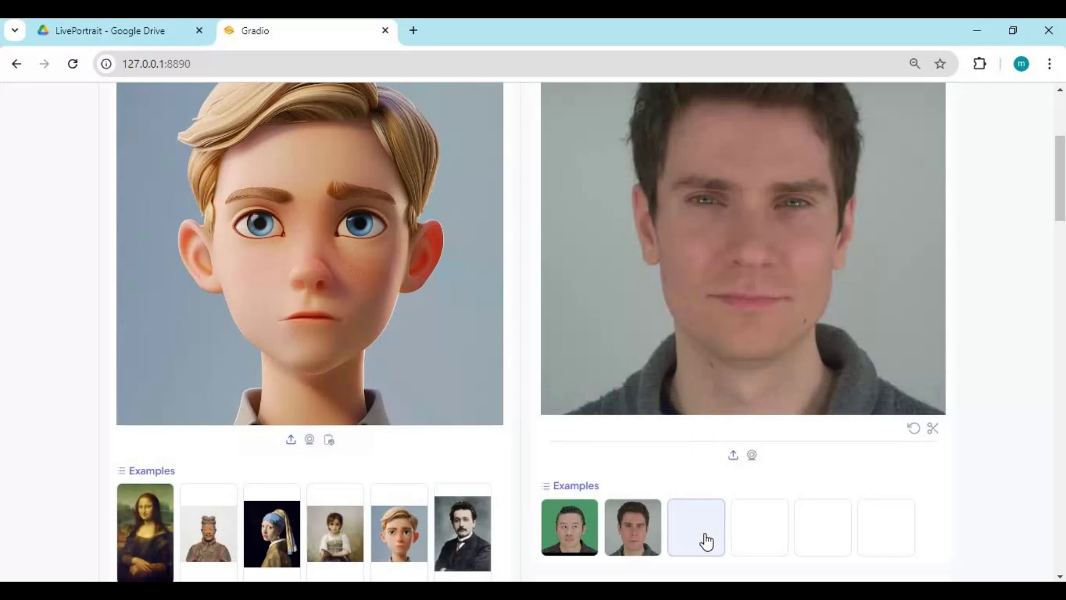
click(764, 535)
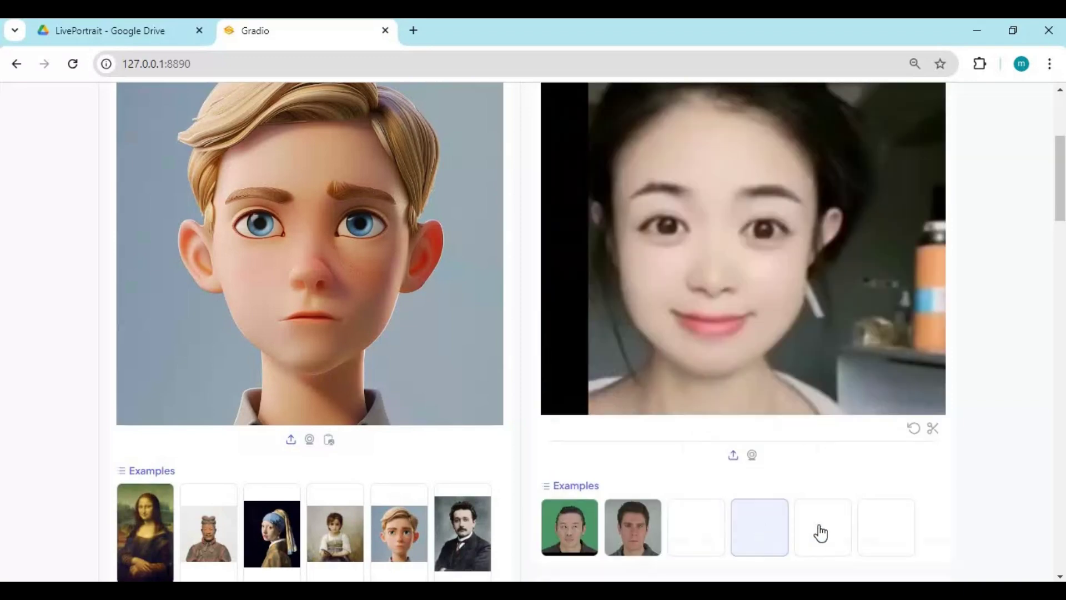
click(818, 533)
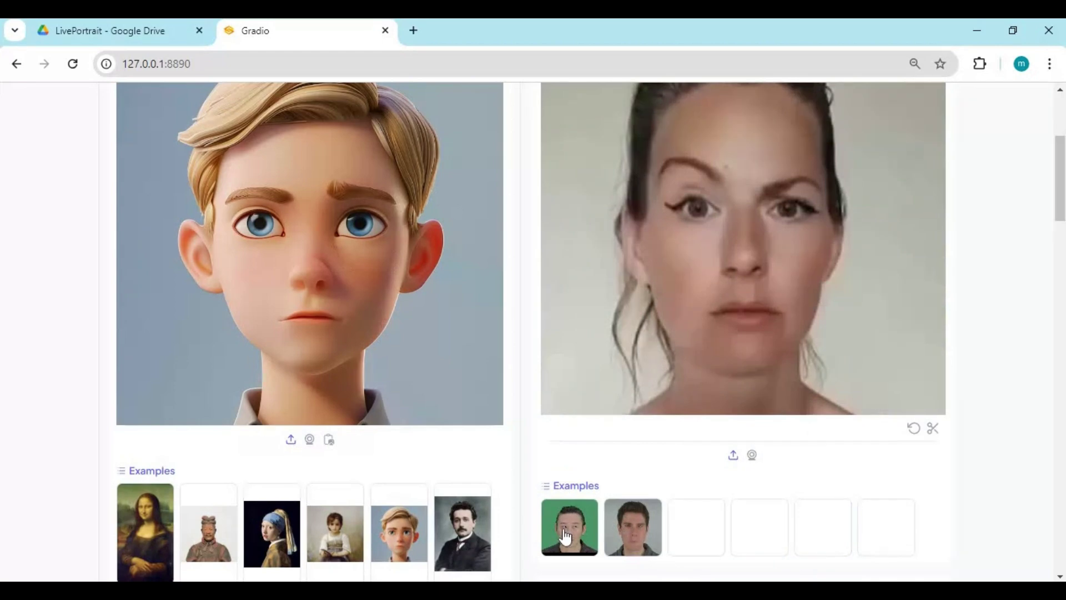
Turn off do crop (source), generate the animation with Animate and view the resulting videos.
scroll(396, 410, down, 5)
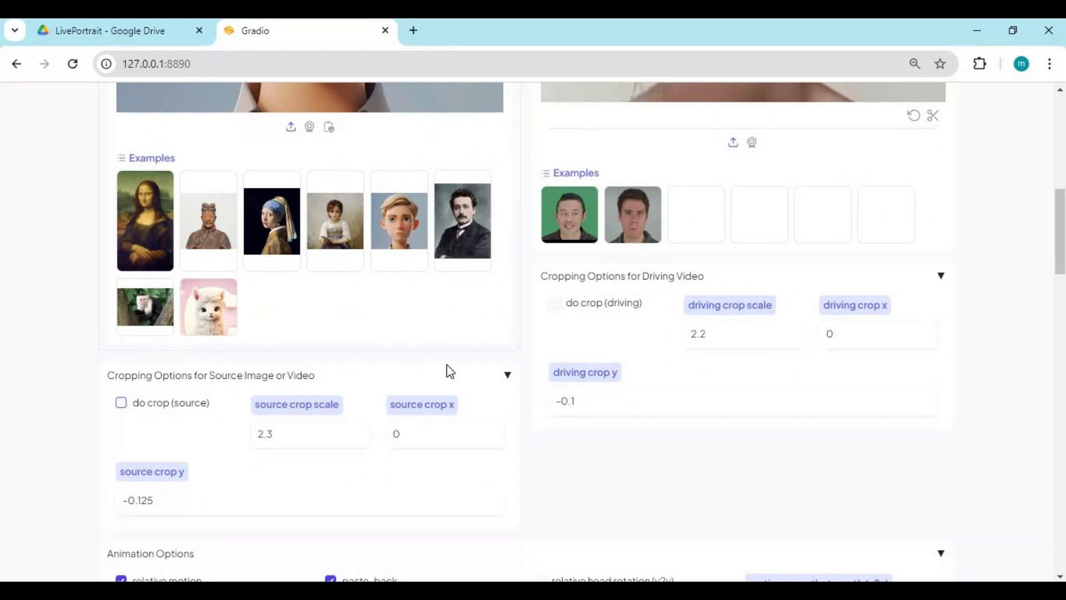
scroll(542, 362, down, 1)
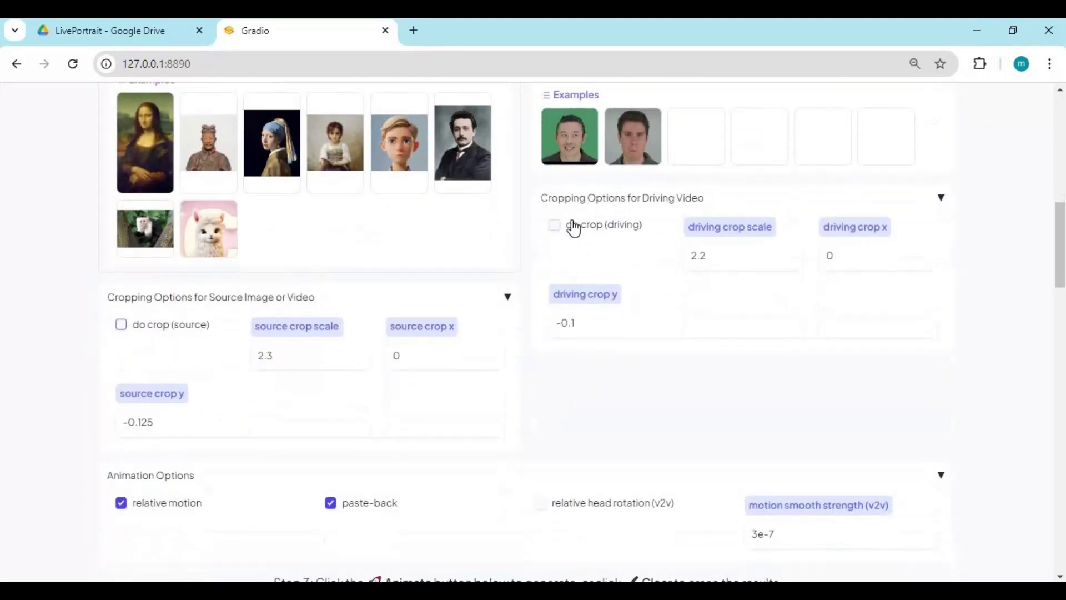
scroll(435, 258, down, 2)
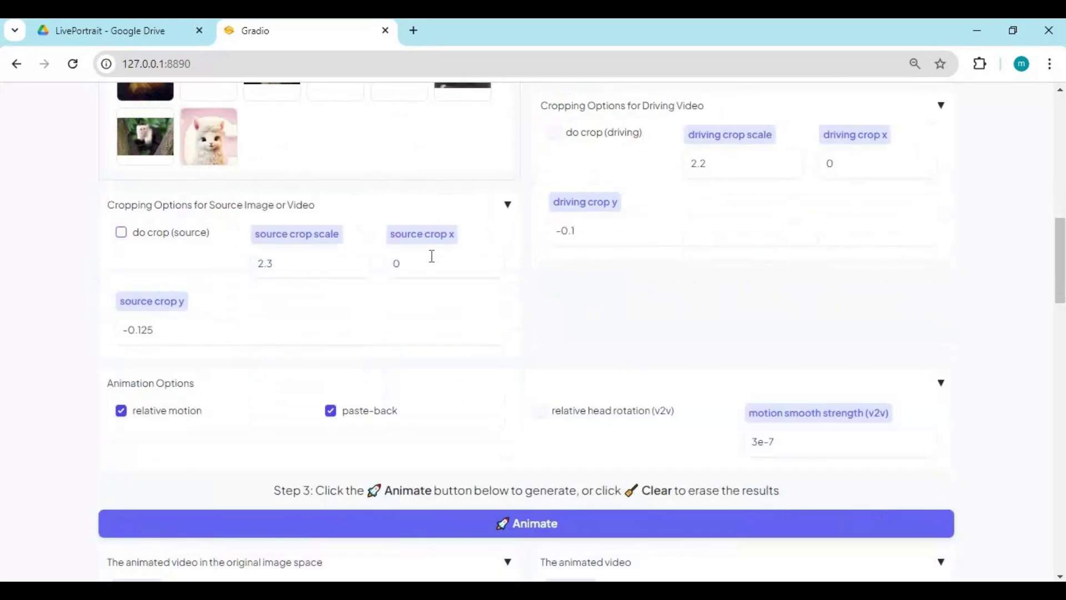
click(533, 469)
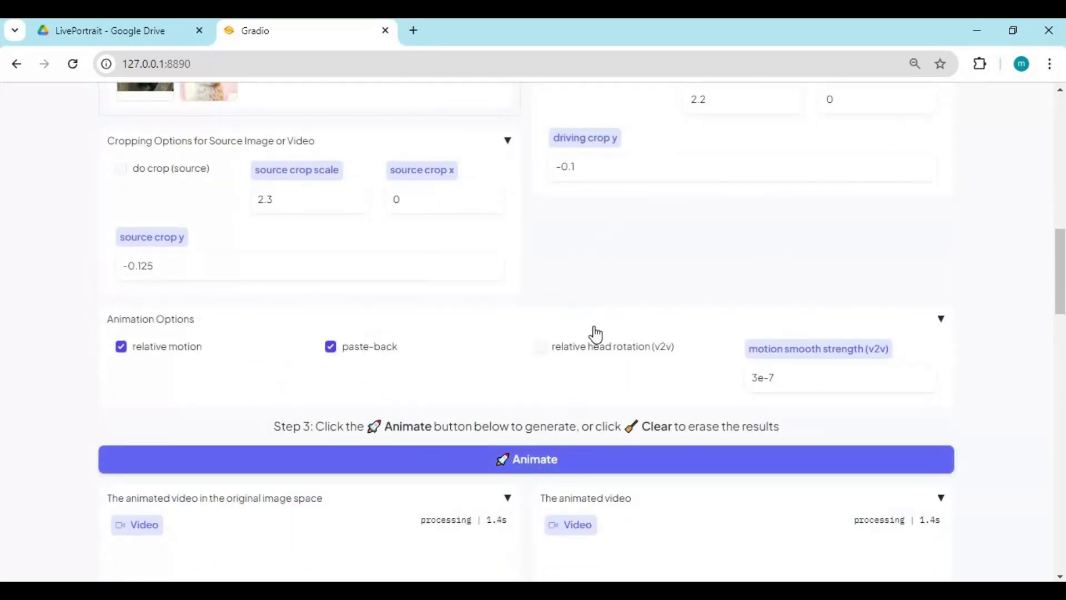
scroll(593, 331, down, 4)
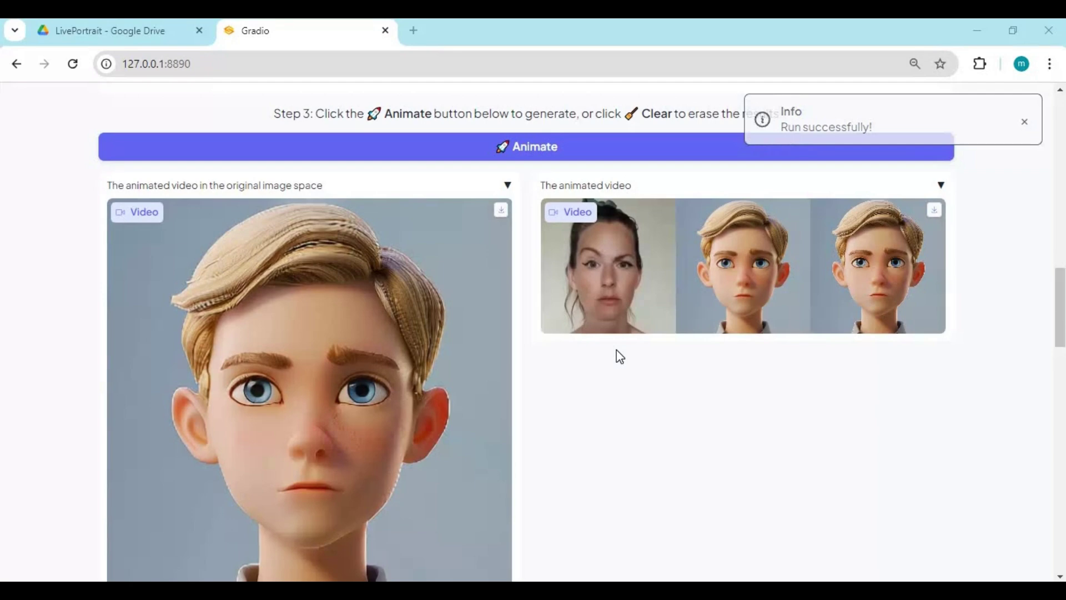
Play back the cartoon boy's animated video in the original image space, then the side-by-side animated video, pausing the first before starting the second.
scroll(749, 448, down, 4)
scroll(751, 451, up, 3)
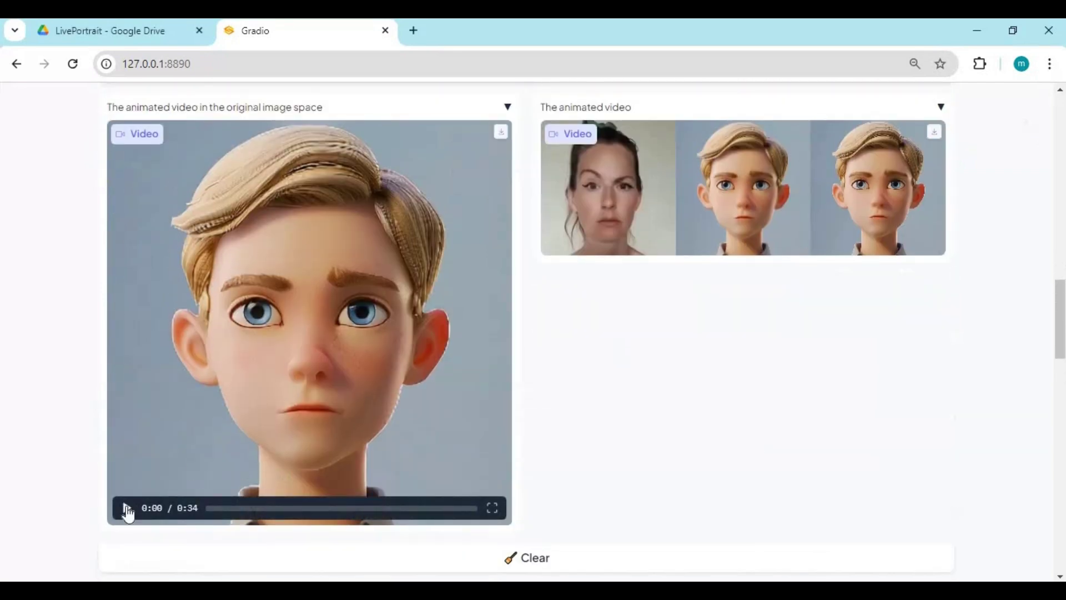
click(124, 508)
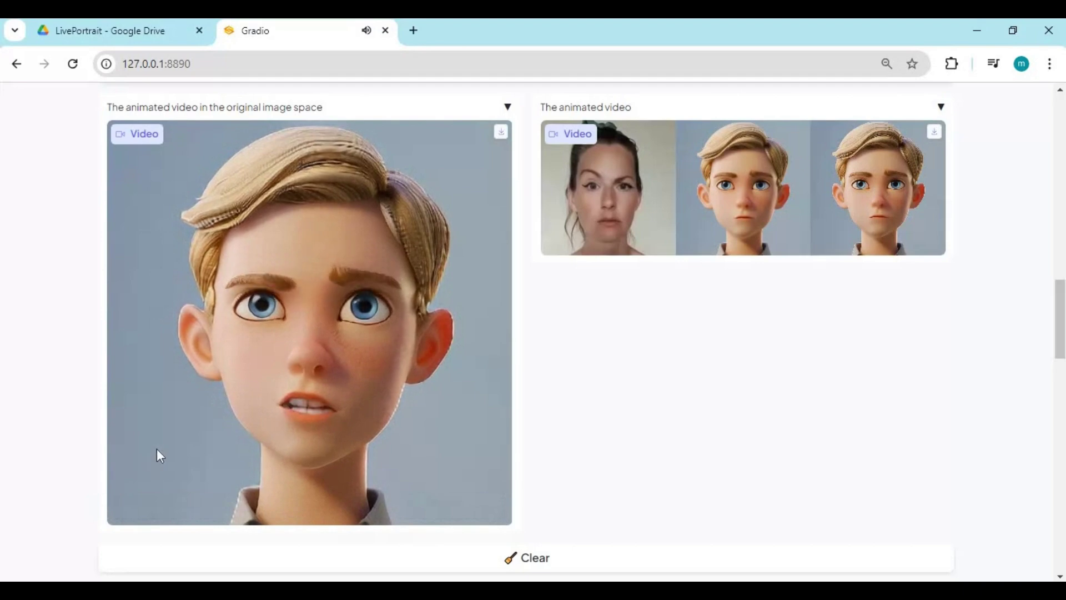
mouse_move(123, 507)
click(126, 507)
click(546, 244)
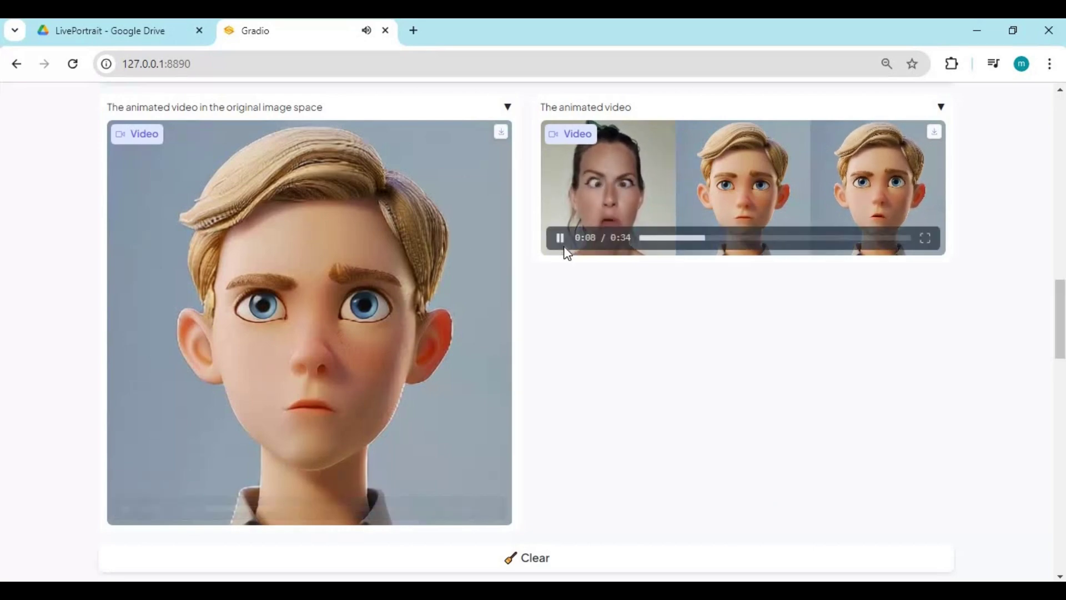
click(559, 238)
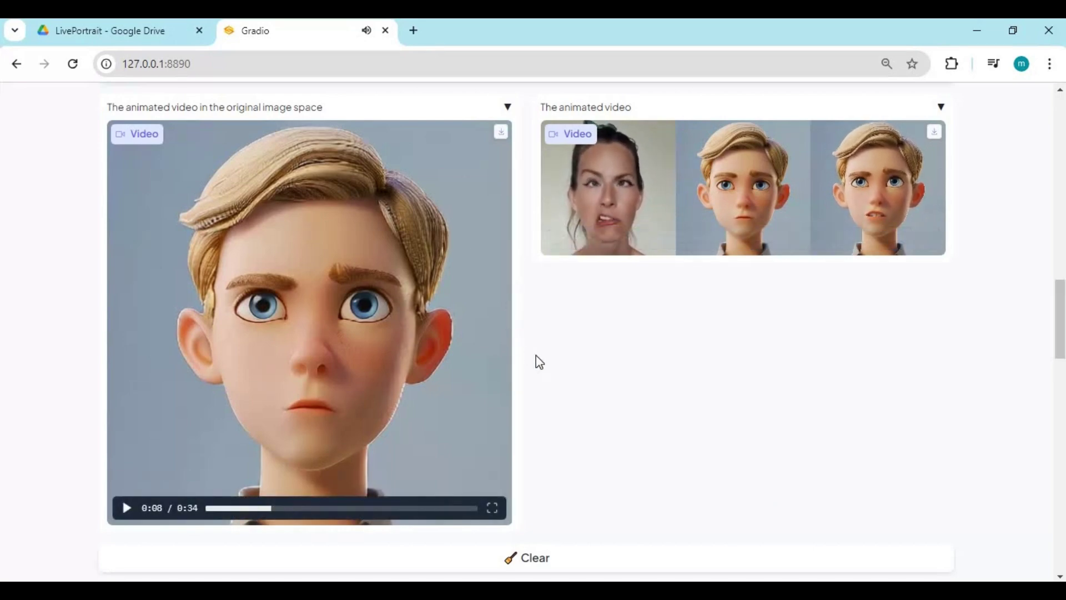
Switch the source to video and load the third example clip, showing the dark-haired woman in a knitted dress.
scroll(538, 362, up, 4)
scroll(537, 362, up, 15)
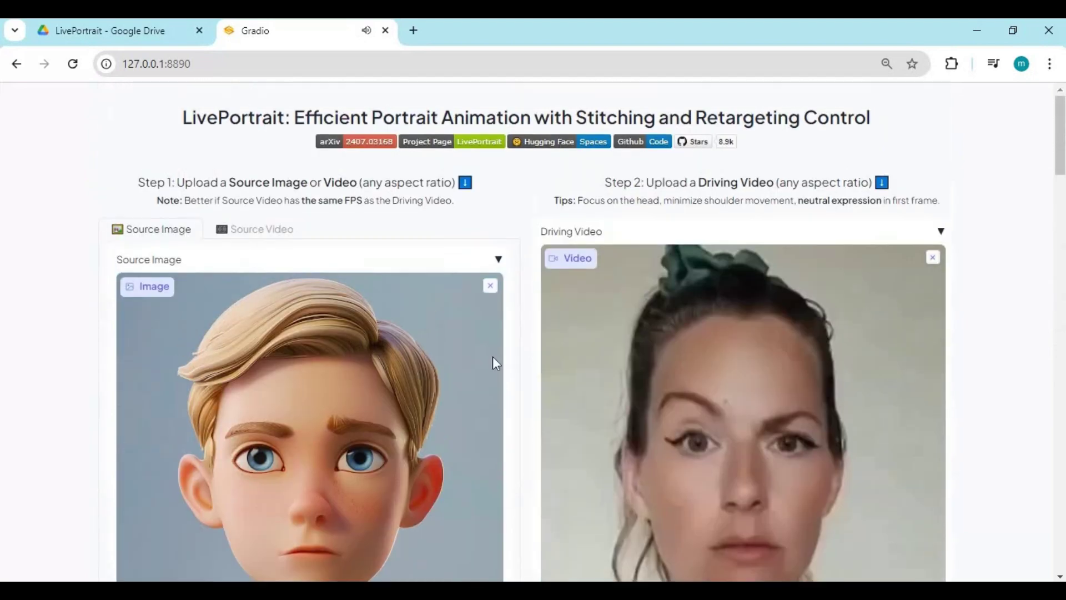
click(251, 234)
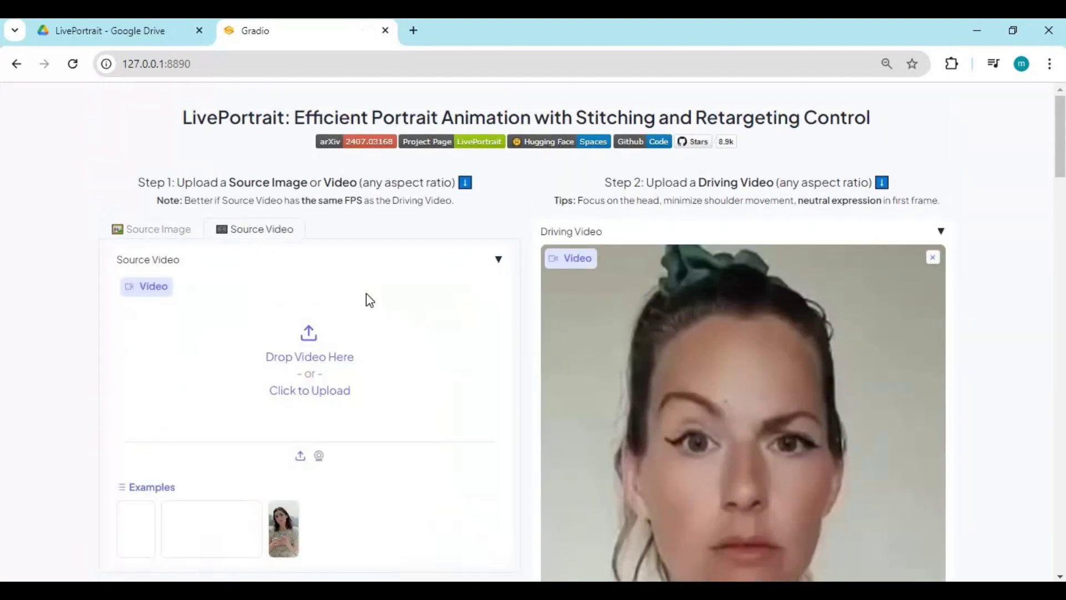
click(319, 373)
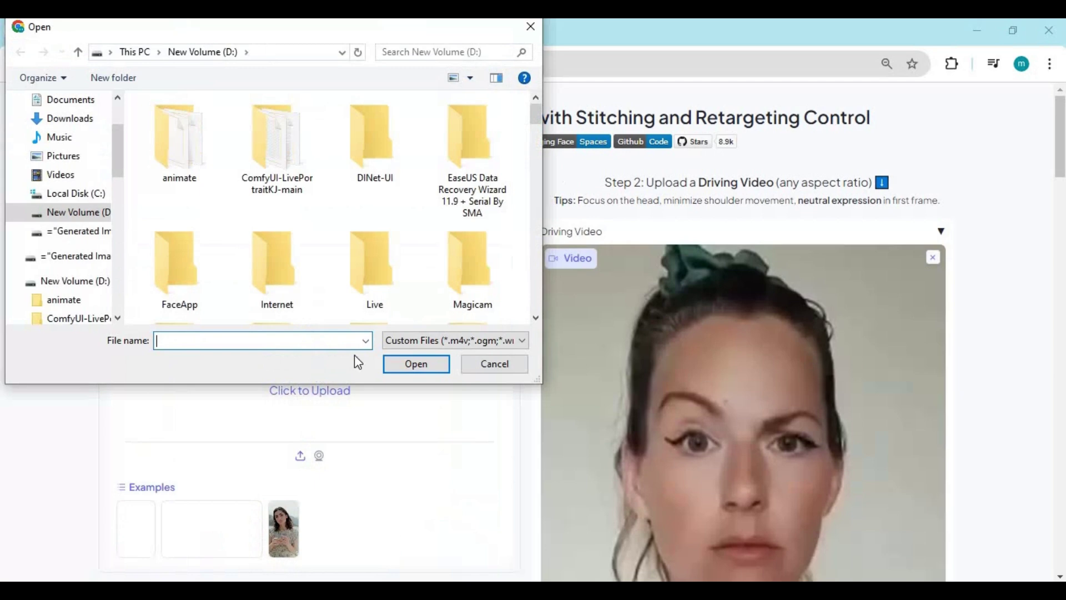
click(496, 363)
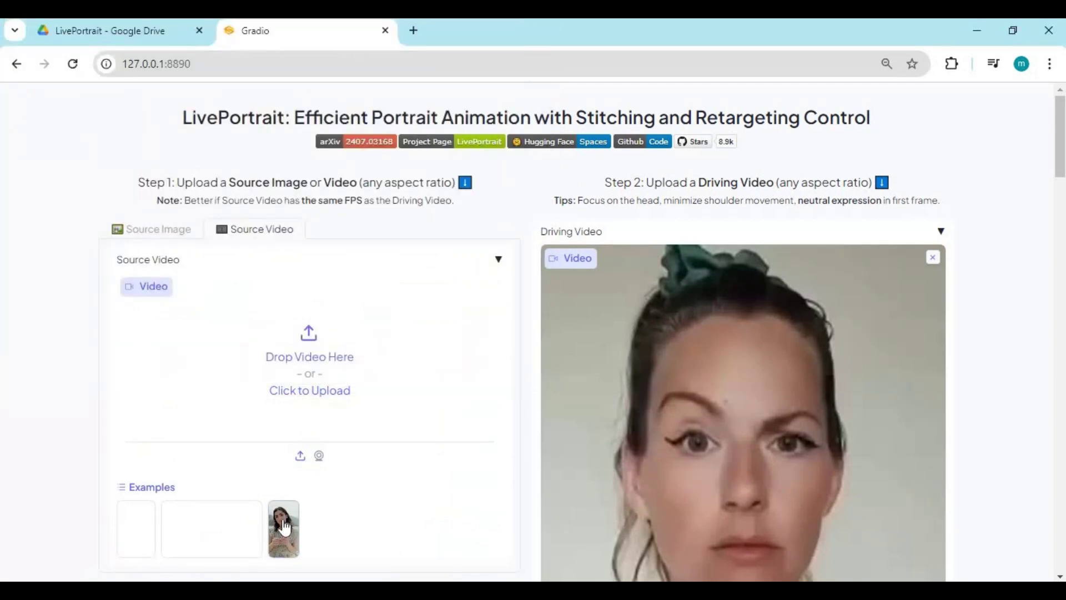
click(284, 528)
Play the loaded source video to preview the woman's movement.
scroll(244, 462, down, 7)
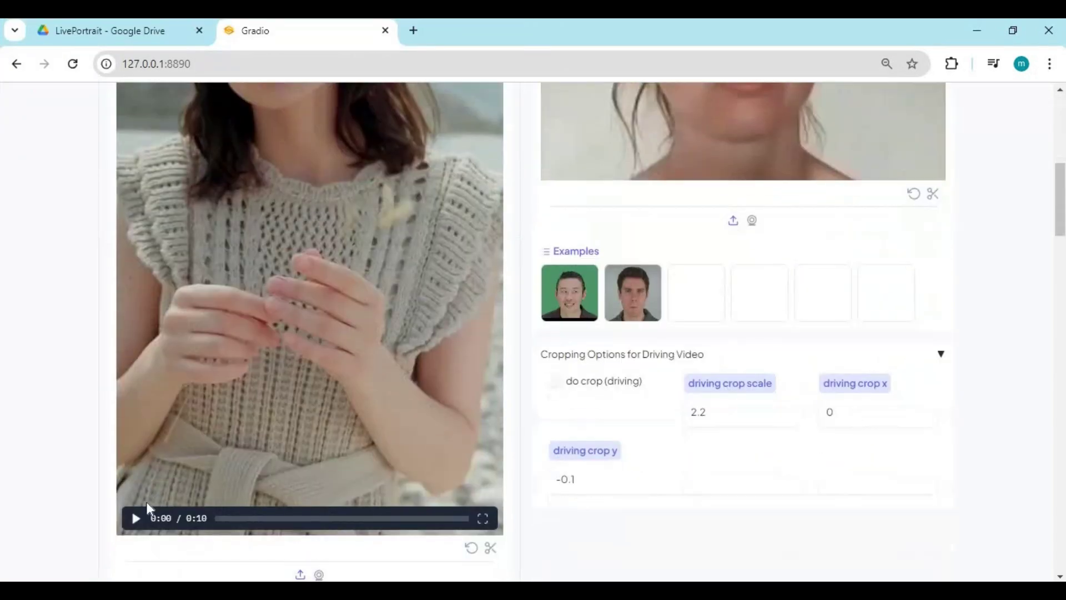
click(135, 518)
scroll(183, 471, up, 4)
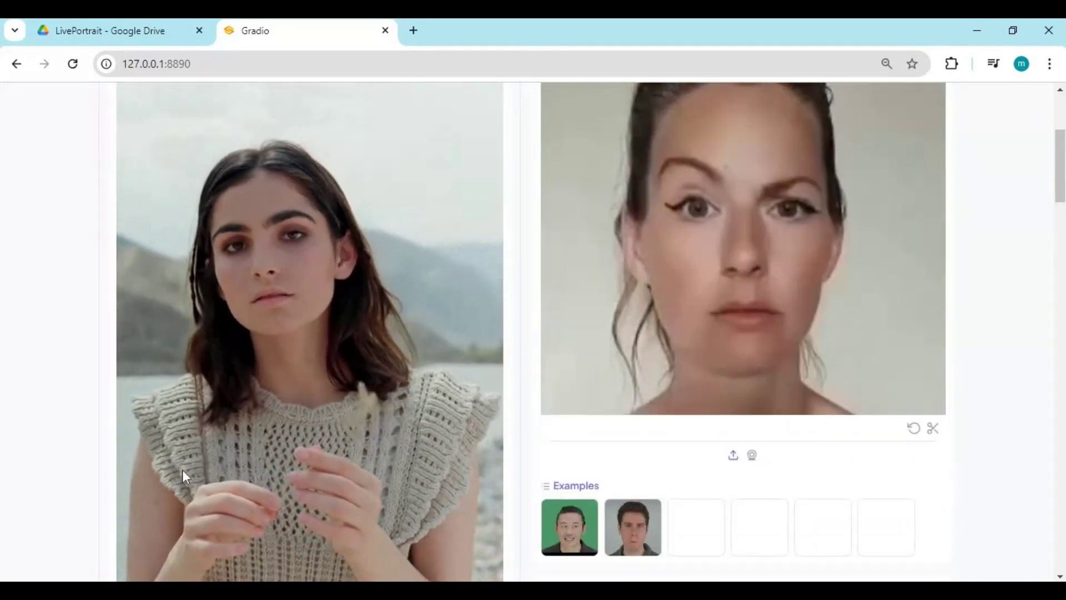
scroll(468, 379, down, 8)
scroll(468, 380, up, 7)
Generate the video-to-video animation with Animate, using the current cropping and animation options, and bring the results into view.
scroll(467, 384, down, 6)
scroll(465, 385, down, 7)
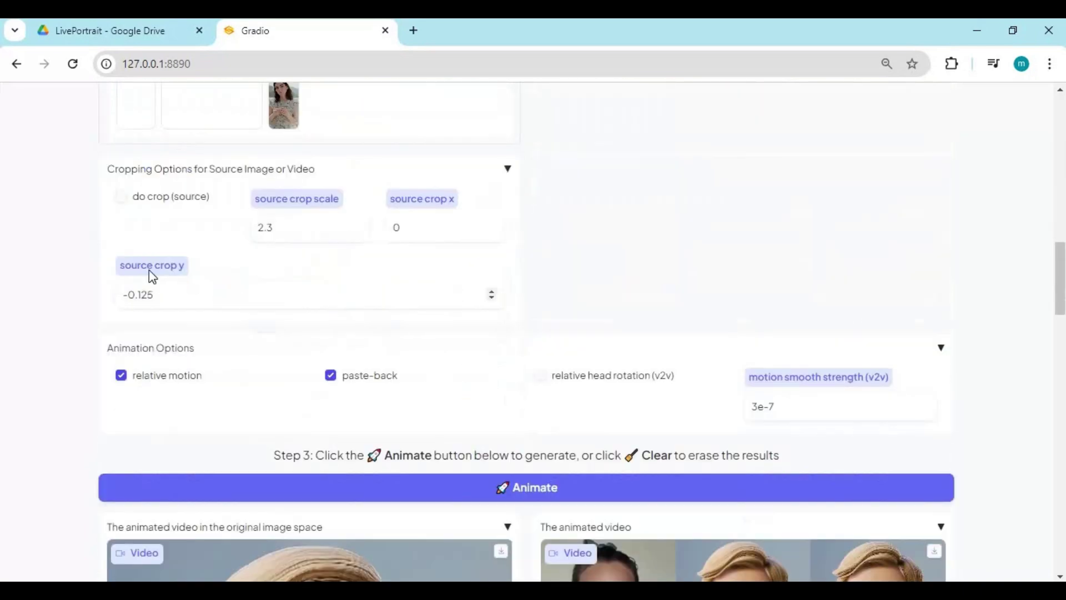
scroll(300, 315, down, 4)
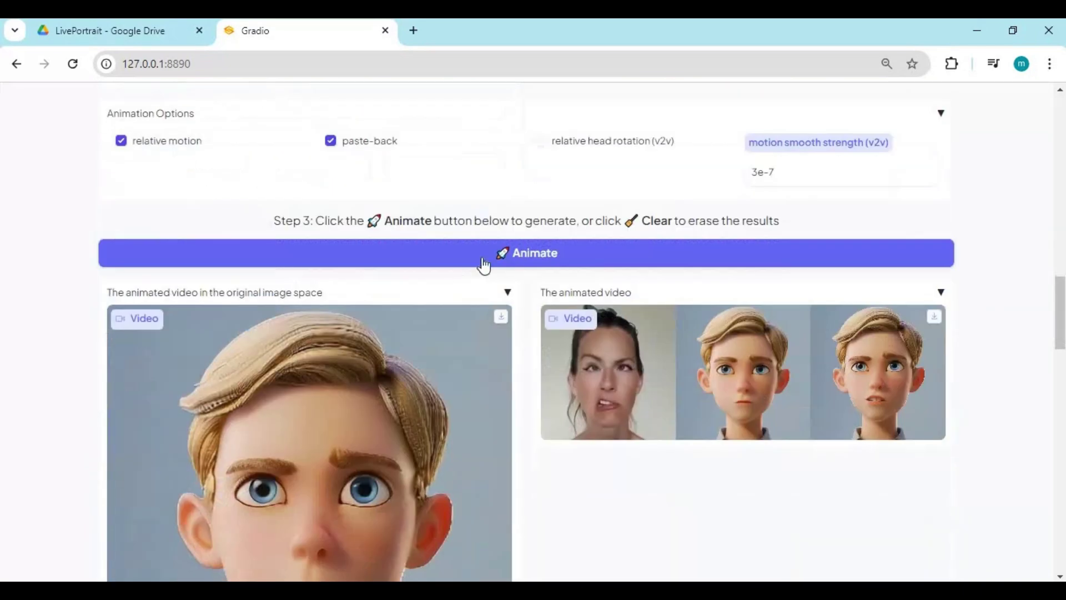
click(519, 251)
scroll(481, 300, down, 3)
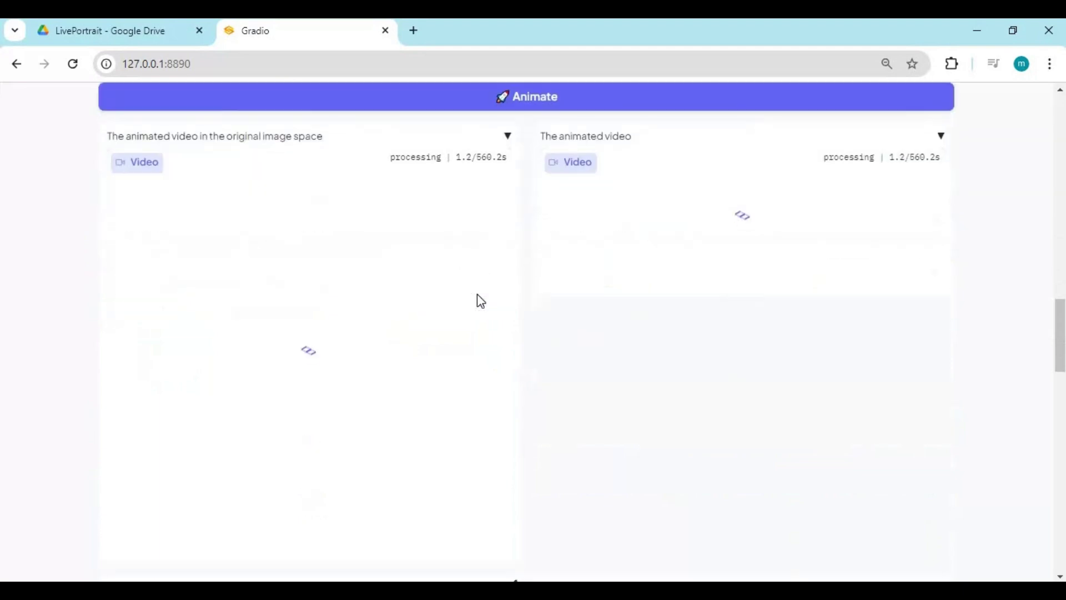
scroll(481, 301, down, 2)
scroll(480, 301, up, 1)
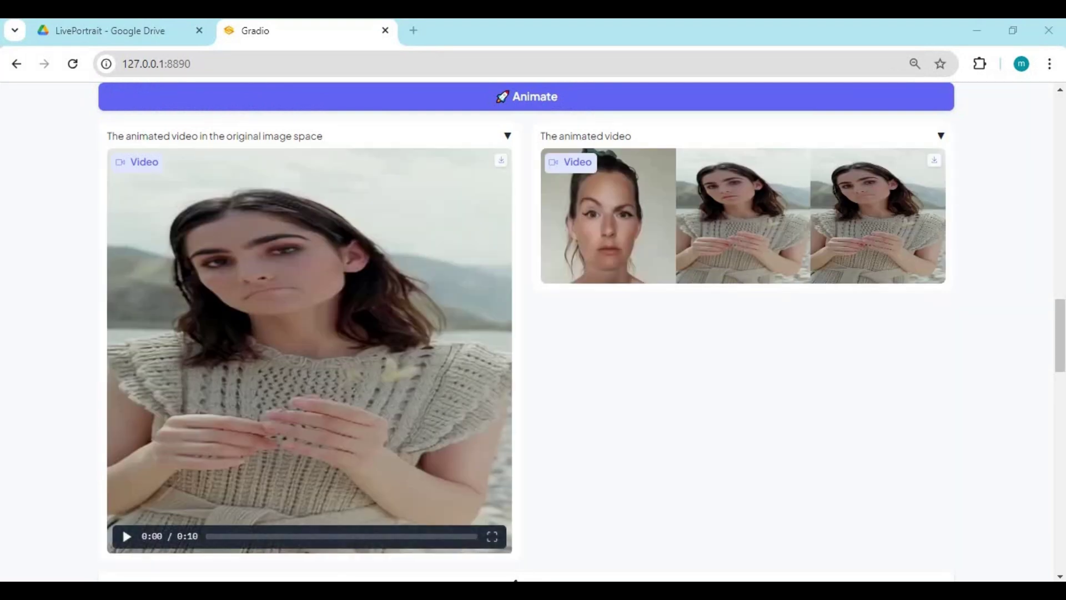
Play the woman's animated video in the original image space, pause it, and play the side-by-side comparison video.
click(126, 536)
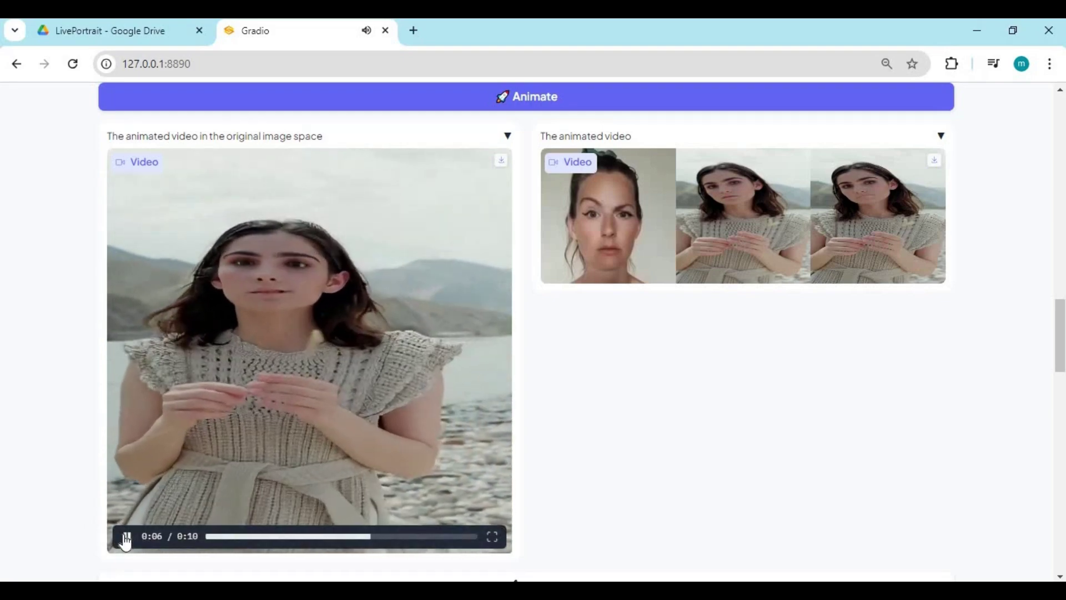
click(126, 535)
click(559, 267)
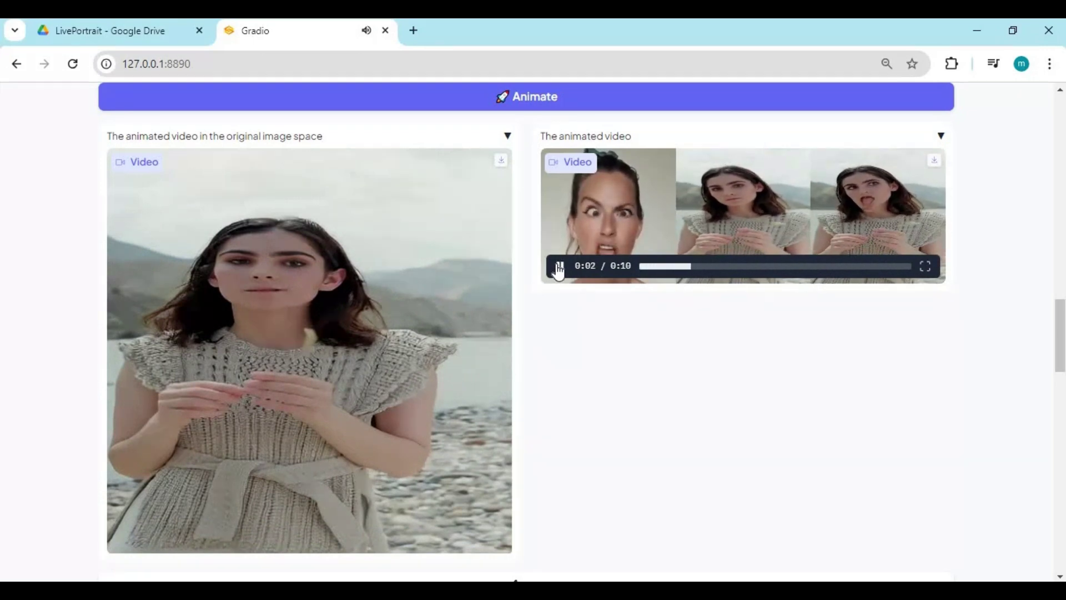